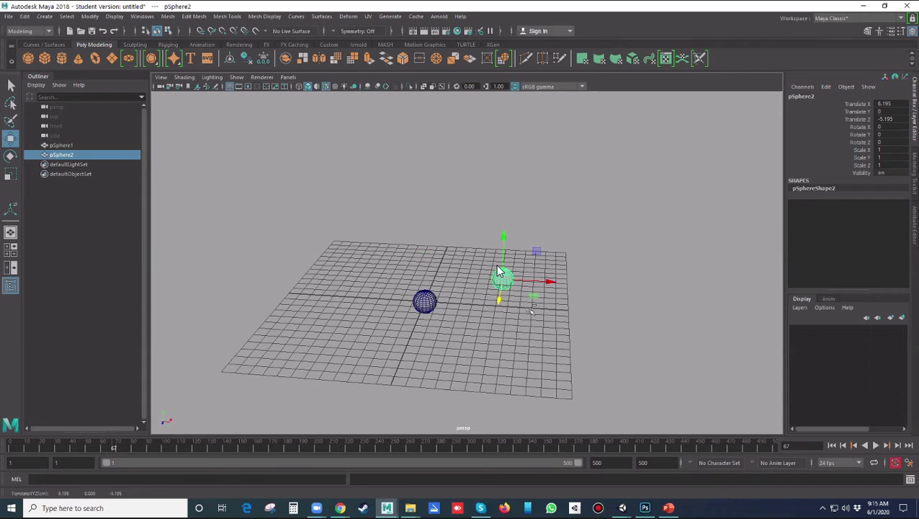
Create a polygon cube, scale it uniformly to about 4, and place it behind the spheres at about X -3.5, Z -9.6.
left_click_drag(499, 272, 558, 329)
key("Delete")
key("space")
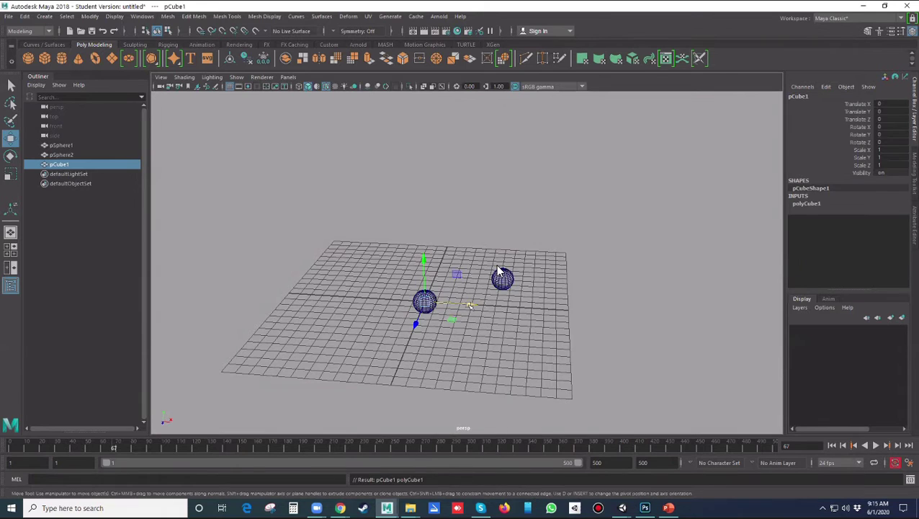
key("r")
middle_click_drag(498, 272, 499, 271)
key("w")
left_click_drag(498, 271, 498, 272, "alt")
left_click(498, 272)
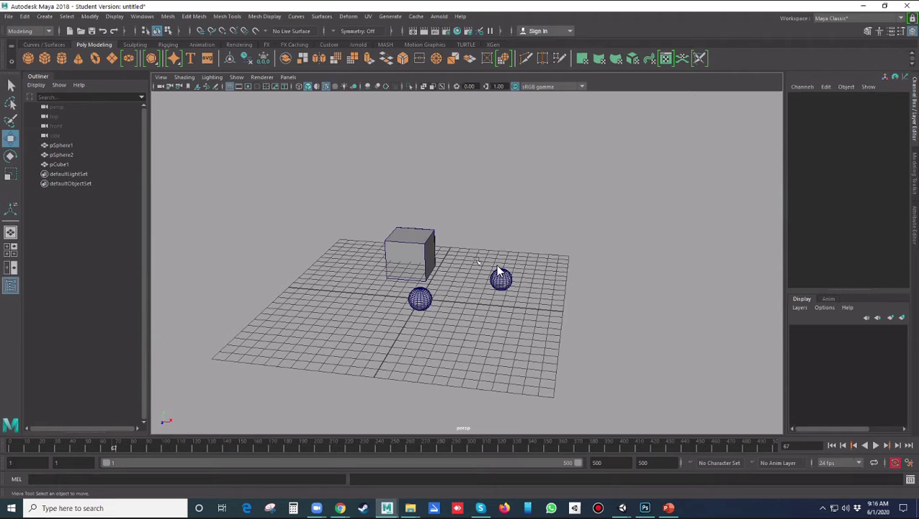
scroll(498, 272, "up", 2)
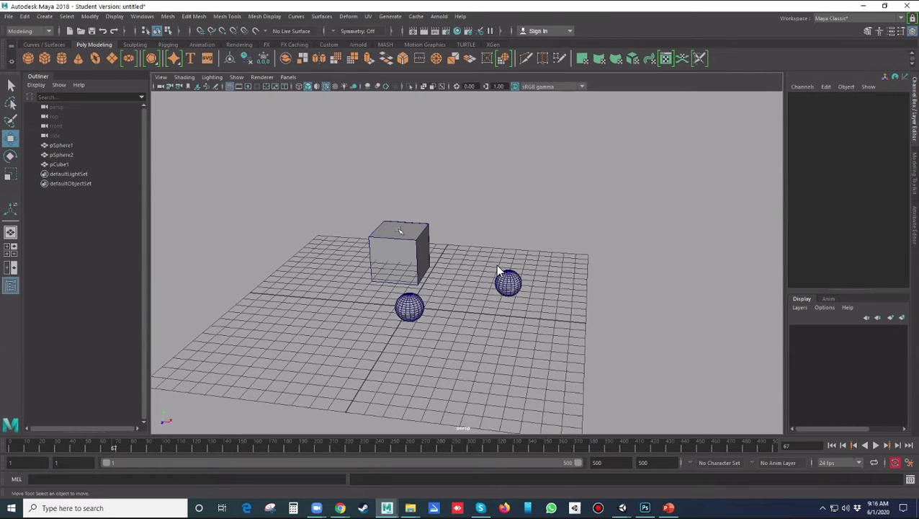
Raise both spheres and the cube together by about 2 units in Y above the grid.
left_click(397, 244)
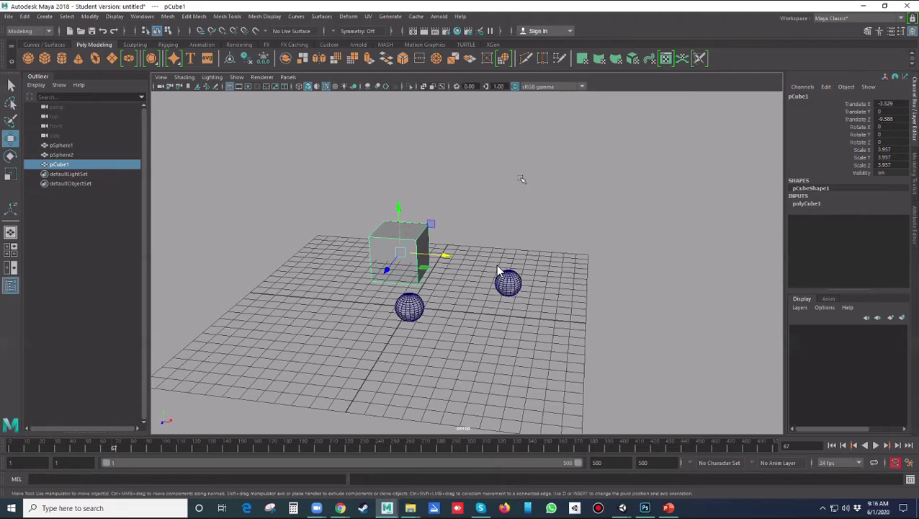
left_click(497, 270)
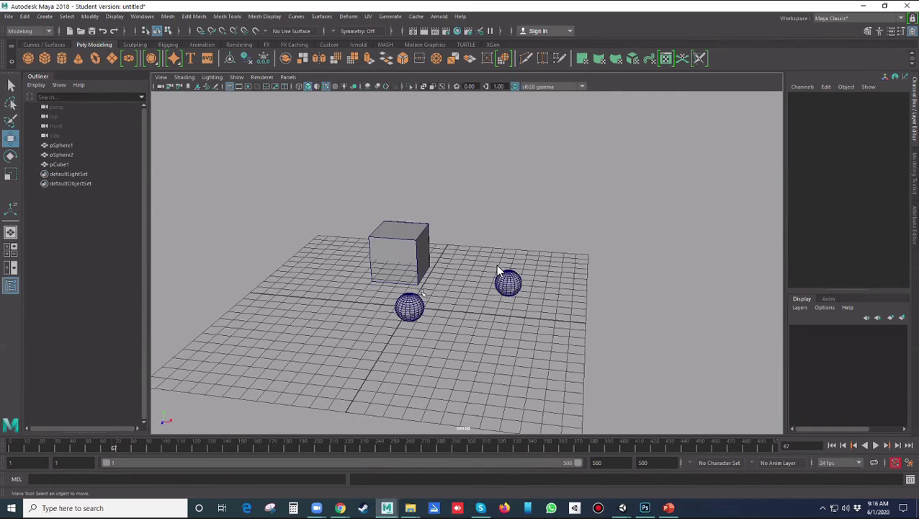
left_click_drag(331, 209, 556, 345)
left_click_drag(408, 264, 408, 239)
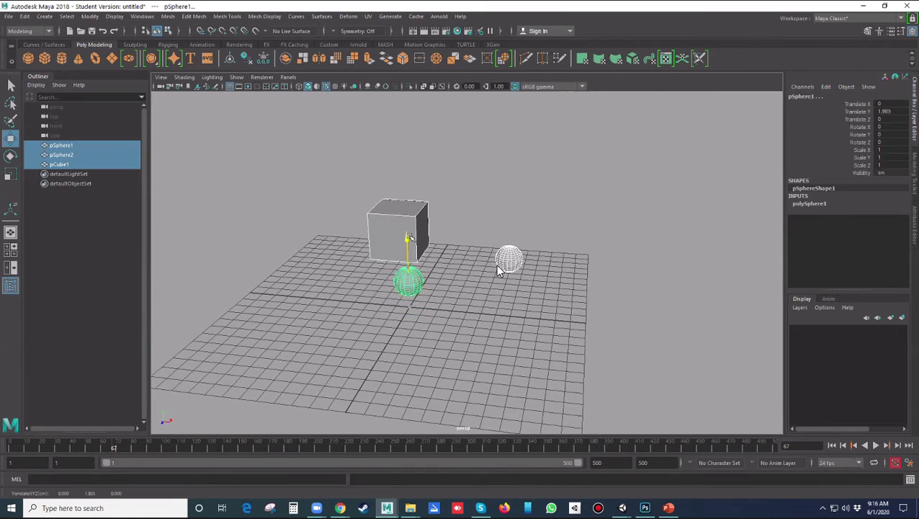
left_click(472, 218)
left_click_drag(488, 232, 523, 221, "alt")
left_click(391, 267)
left_click(492, 219)
left_click(488, 248)
left_click(523, 221)
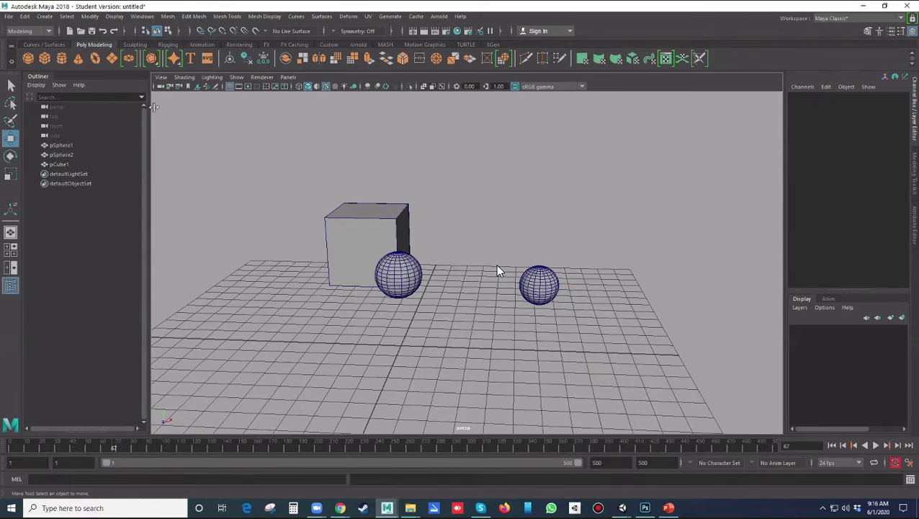
Switch the menu set from Modeling to FX.
left_click(25, 32)
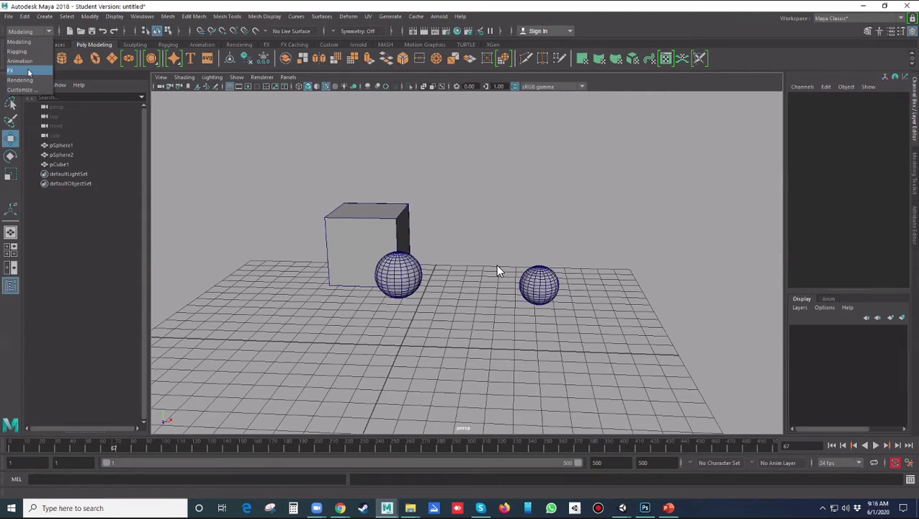
left_click(29, 70)
left_click_drag(283, 206, 351, 260, "alt")
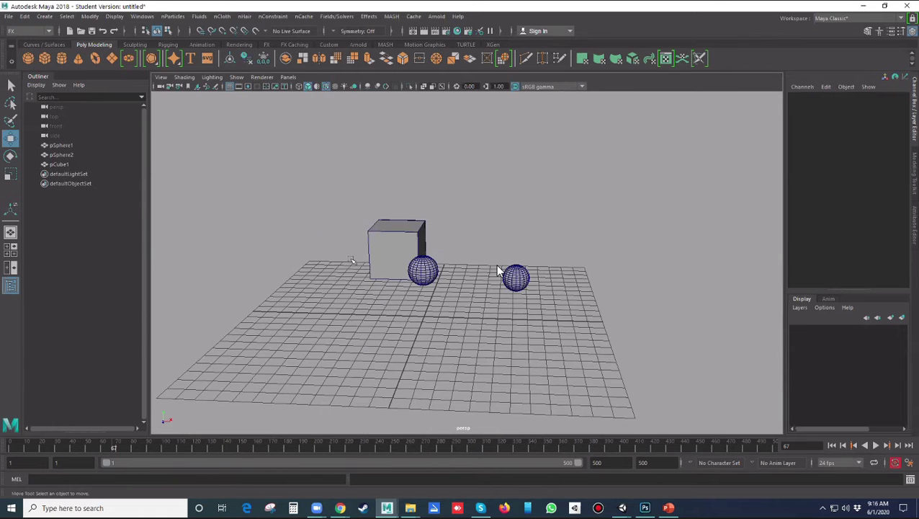
mouse_move(429, 305)
left_mouse_down("alt")
mouse_move(417, 313)
mouse_move(431, 312)
left_mouse_up("alt")
middle_click_drag(431, 312, 409, 325, "alt")
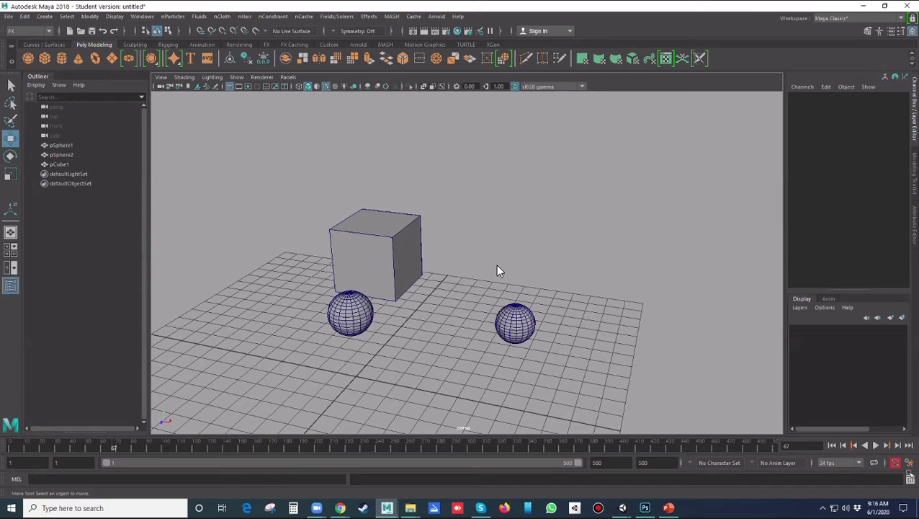
left_click_drag(533, 294, 552, 296, "alt")
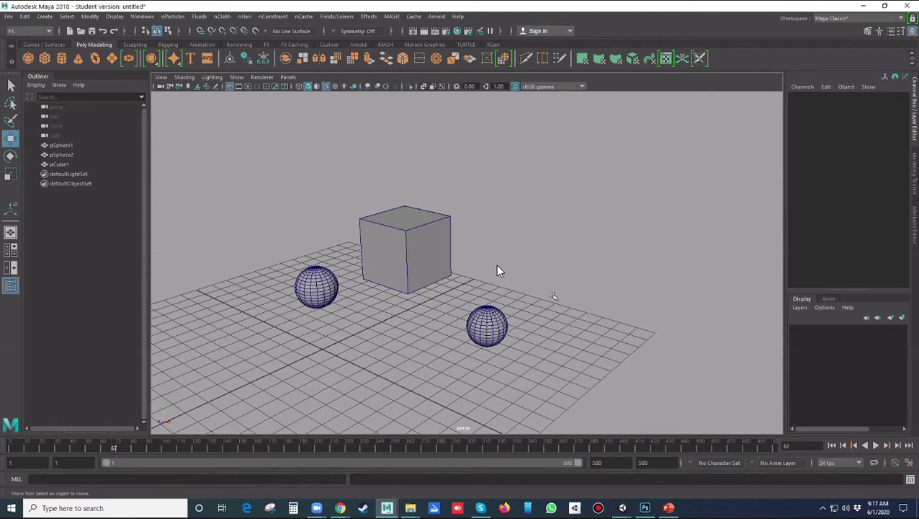
scroll(499, 271, "down", 4)
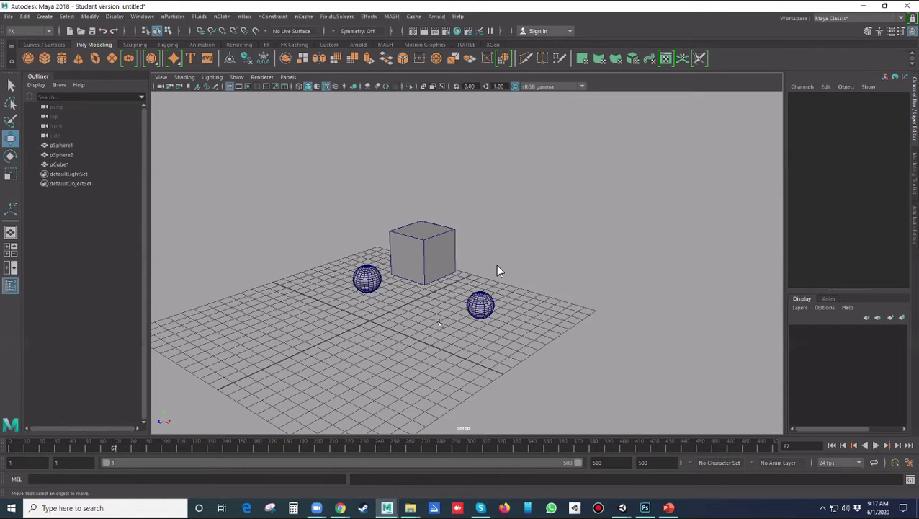
Delete both spheres from the scene, leaving only the cube.
left_click(376, 282)
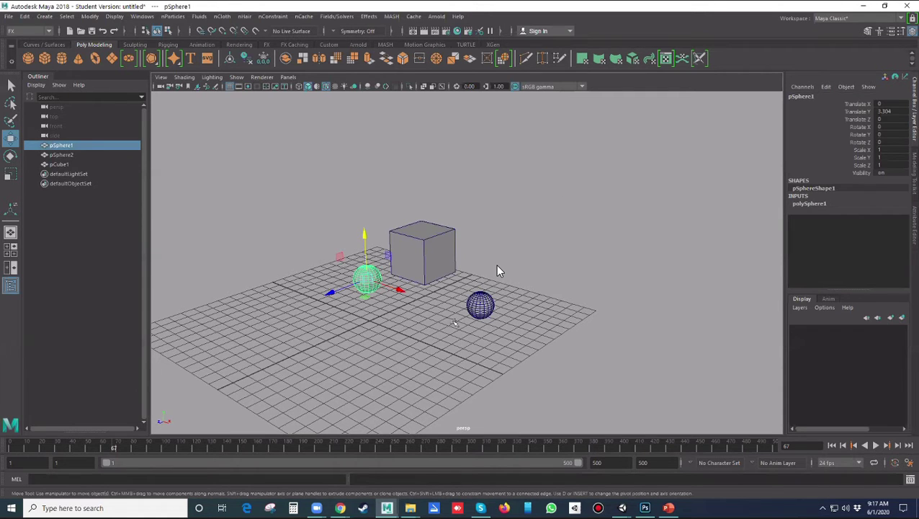
key("Delete")
left_click(480, 308)
key("Delete")
Create a polygon plane at the origin and scale it up uniformly into a ground extending beyond the grid.
left_click_drag(438, 319, 514, 358, "alt")
key("space")
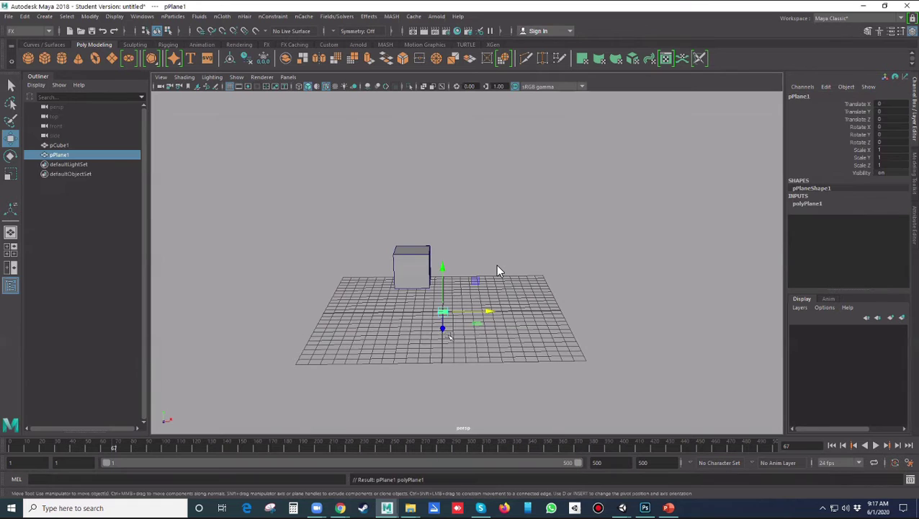
key("r")
left_click_drag(443, 314, 670, 377)
Move the cube along Z to about 0.14, near the middle of the ground plane's depth.
left_click_drag(473, 322, 555, 352, "alt")
left_click(444, 301)
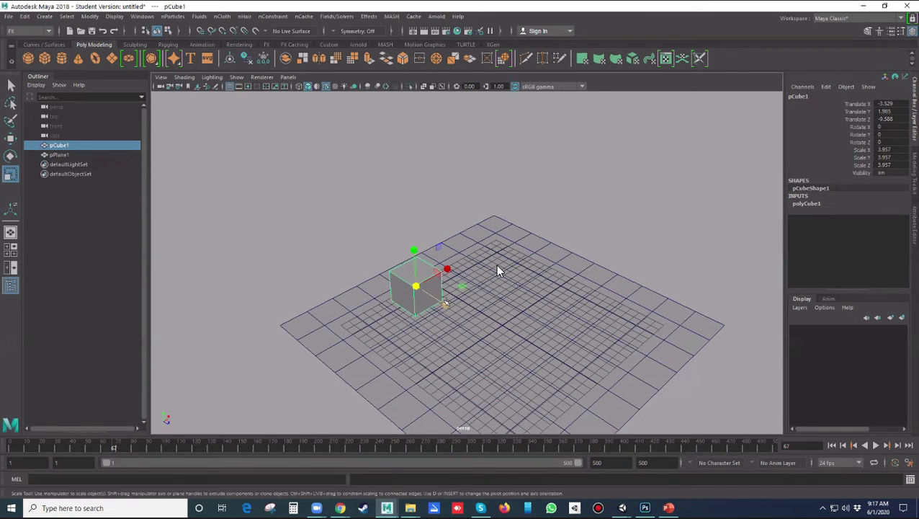
key("w")
mouse_move(446, 305)
left_mouse_down()
mouse_move(513, 345)
mouse_move(484, 318)
mouse_move(456, 310)
left_mouse_up()
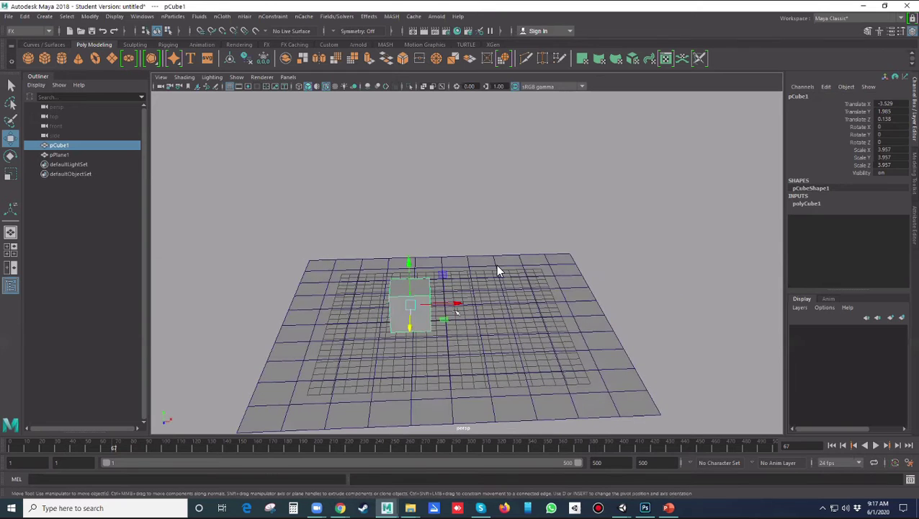
Flatten the cube into a slab with a Y scale of about 0.6 and raise it to about Y 4.1.
left_click_drag(409, 263, 436, 236)
key("r")
key("w")
key("e")
key("ctrl+z")
key("w")
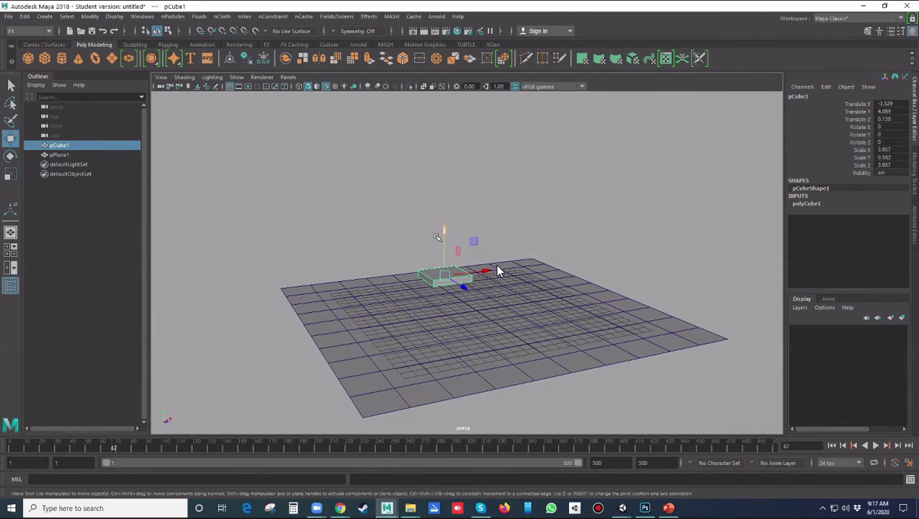
Scale the slab up uniformly to about 8 in X and Z and deselect it.
key("r")
left_click_drag(447, 274, 489, 238)
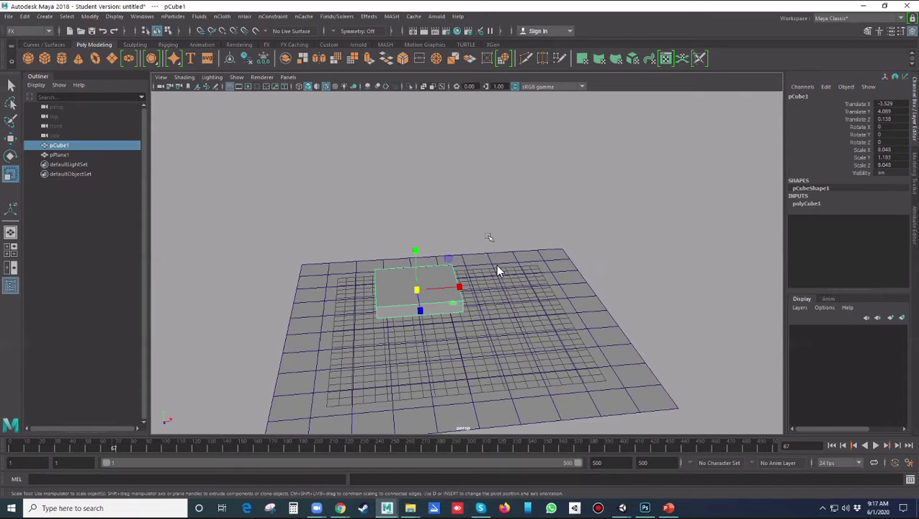
left_click(497, 271)
scroll(497, 270, "down", 6)
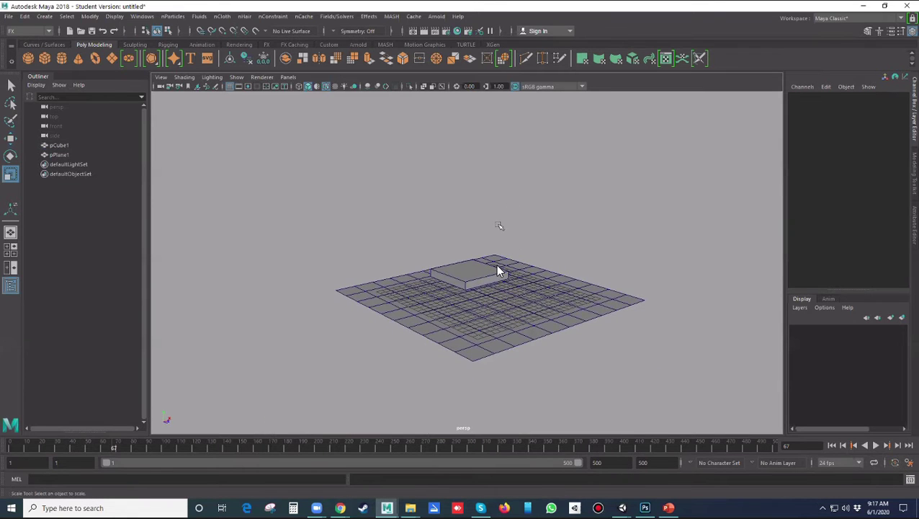
left_click_drag(497, 271, 448, 221, "alt")
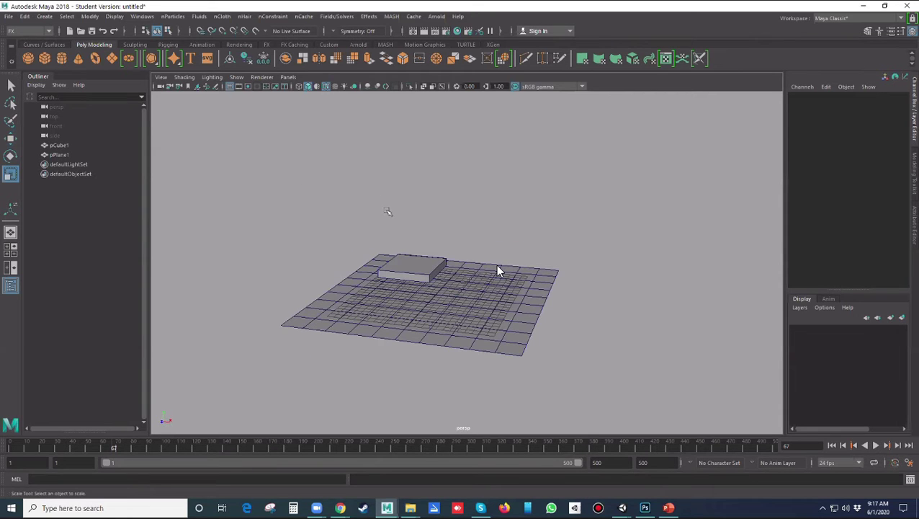
Create a second polygon plane, raise it to about Y 9.1 above the slab, and scale it uniformly to about 19.2.
key("space")
left_click(344, 172)
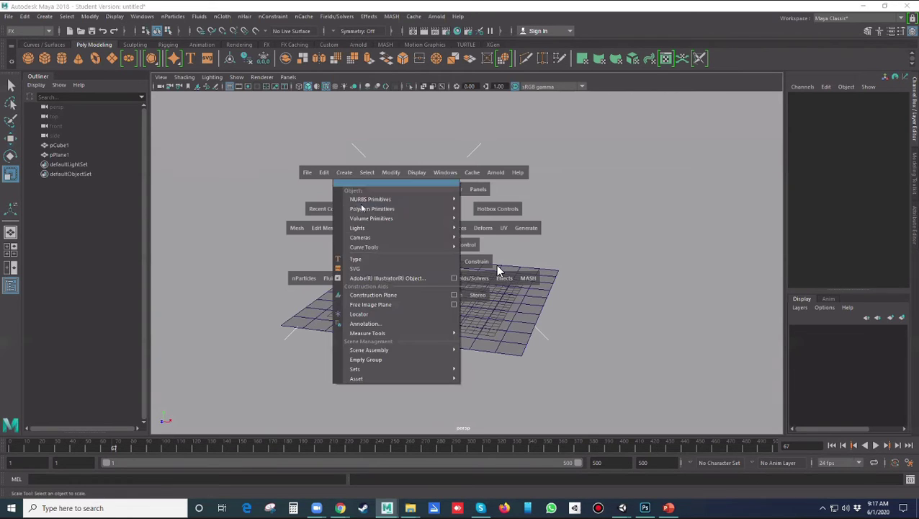
mouse_move(372, 208)
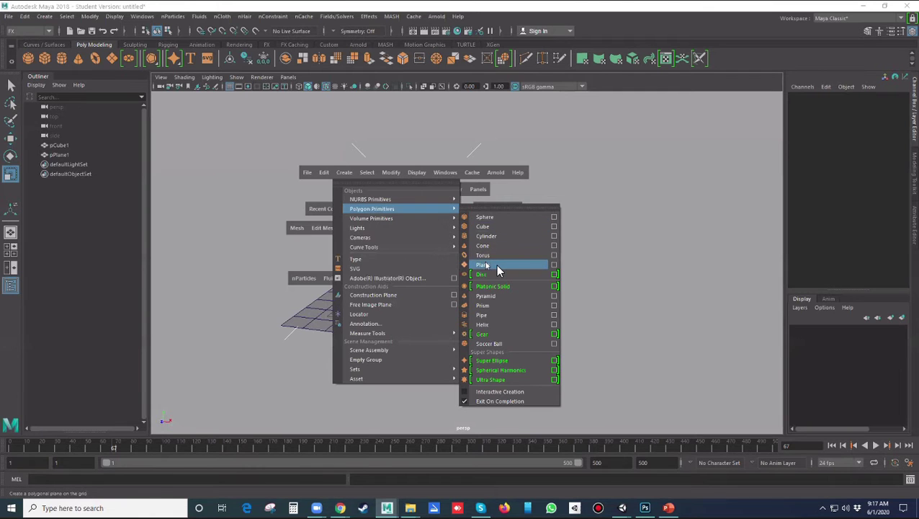
left_click(496, 266)
key("w")
left_click_drag(436, 251, 458, 237)
key("r")
middle_click_drag(498, 271, 497, 270)
left_click_drag(497, 270, 498, 272, "alt")
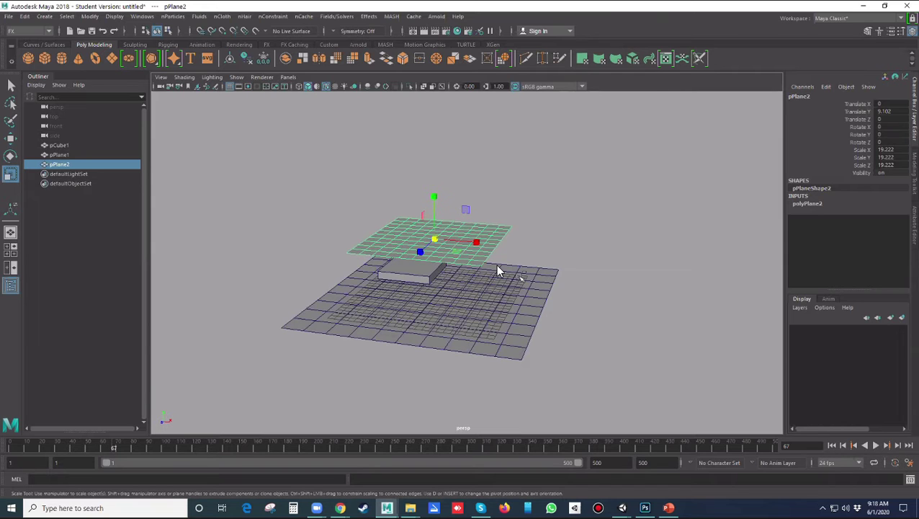
Set the upper plane's width and height subdivisions to 50 each.
key("ctrl+a")
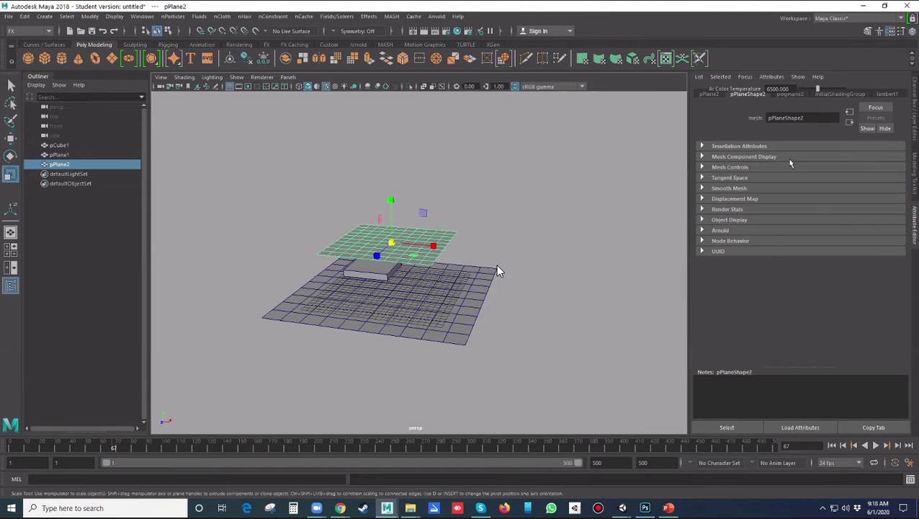
key("ctrl+a")
scroll(697, 259, "up", 3)
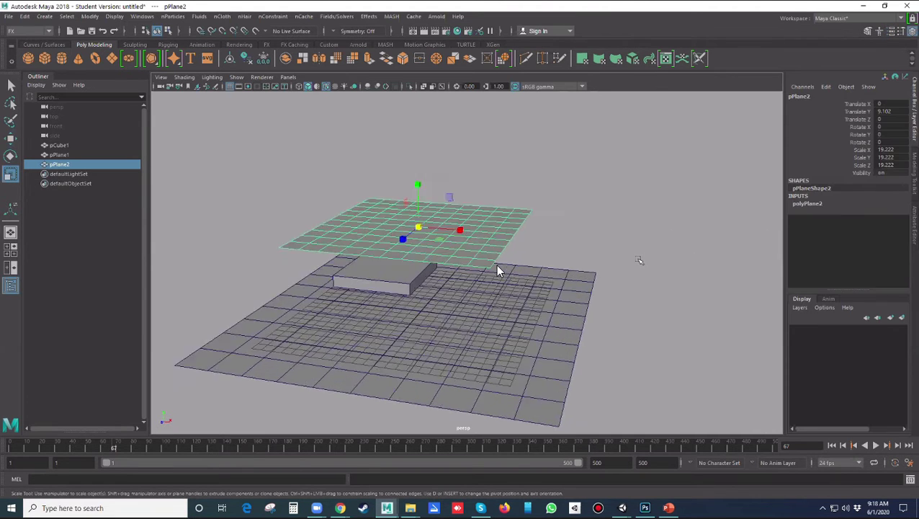
left_click_drag(617, 256, 442, 238, "alt")
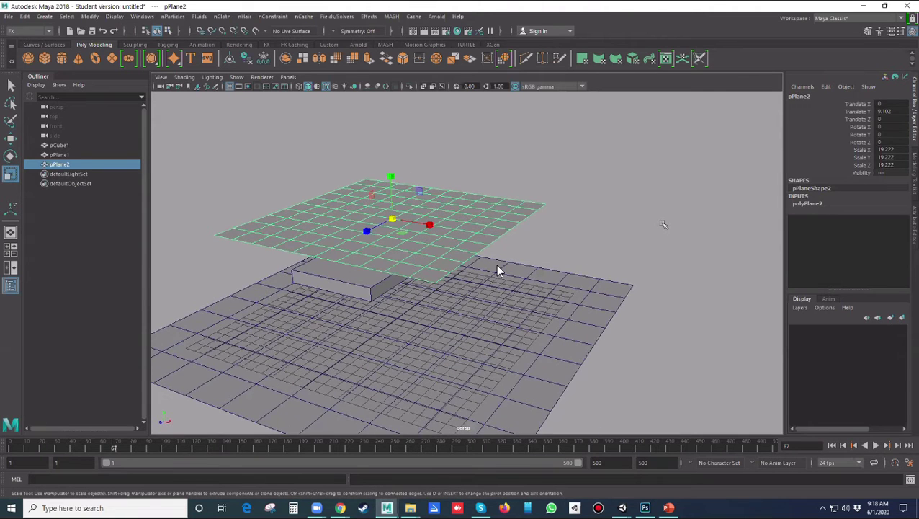
left_click(813, 205)
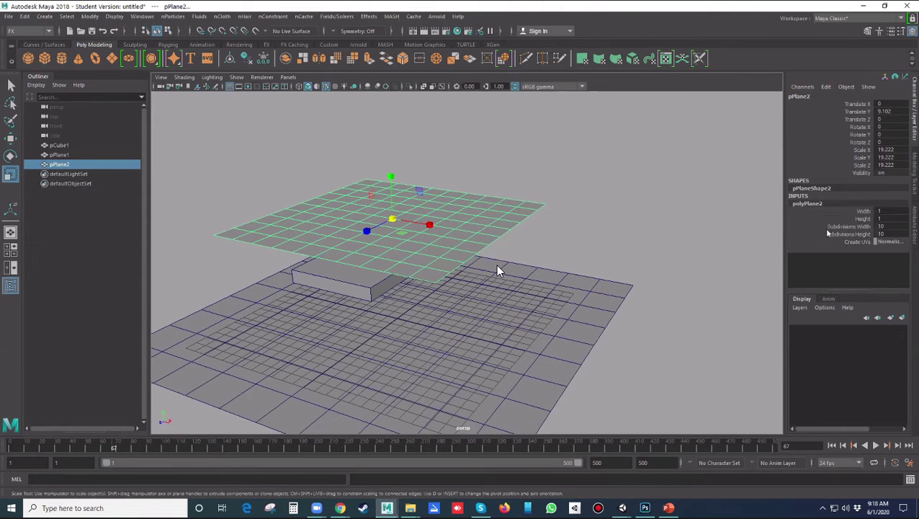
left_click_drag(835, 236, 835, 226)
middle_click_drag(599, 227, 657, 246)
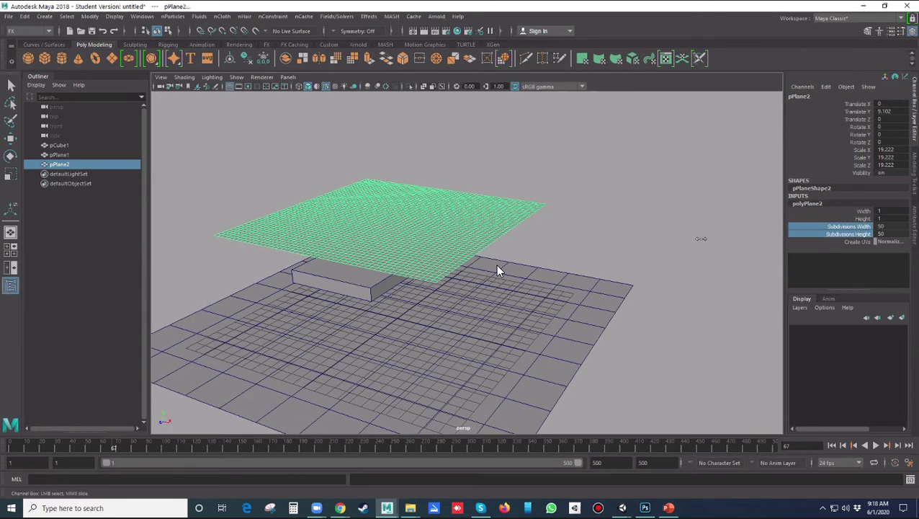
mouse_move(594, 246)
left_mouse_down("alt")
mouse_move(638, 228)
mouse_move(611, 258)
mouse_move(608, 252)
left_mouse_up("alt")
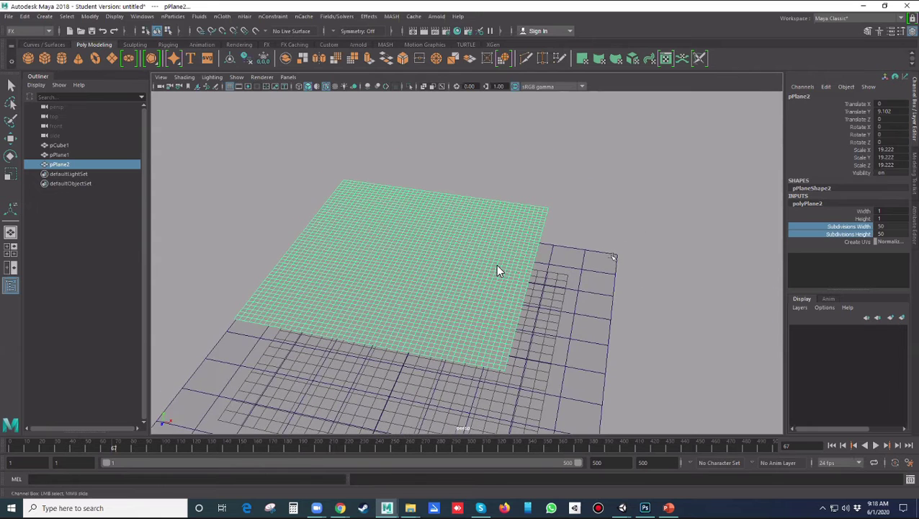
Try 60 and 100 width and height subdivisions on the upper plane, and return both values to 50.
left_click(891, 234)
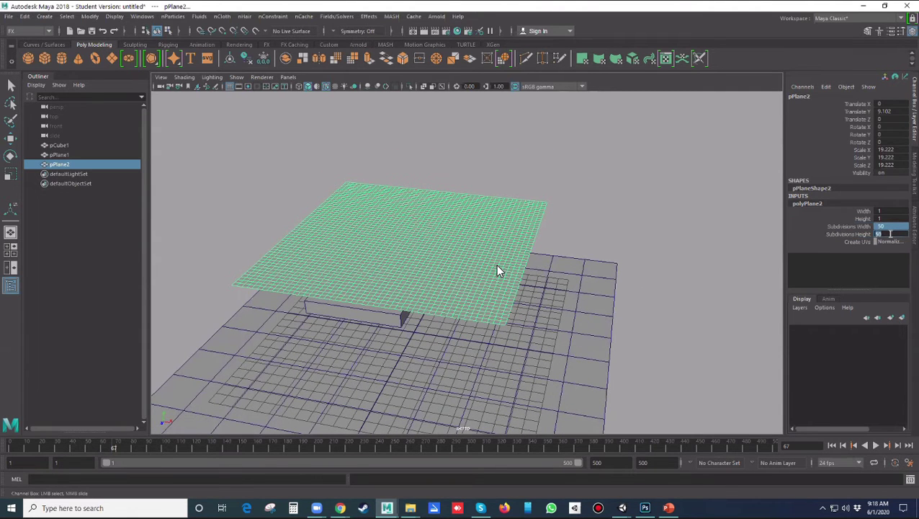
key("Return")
type("10")
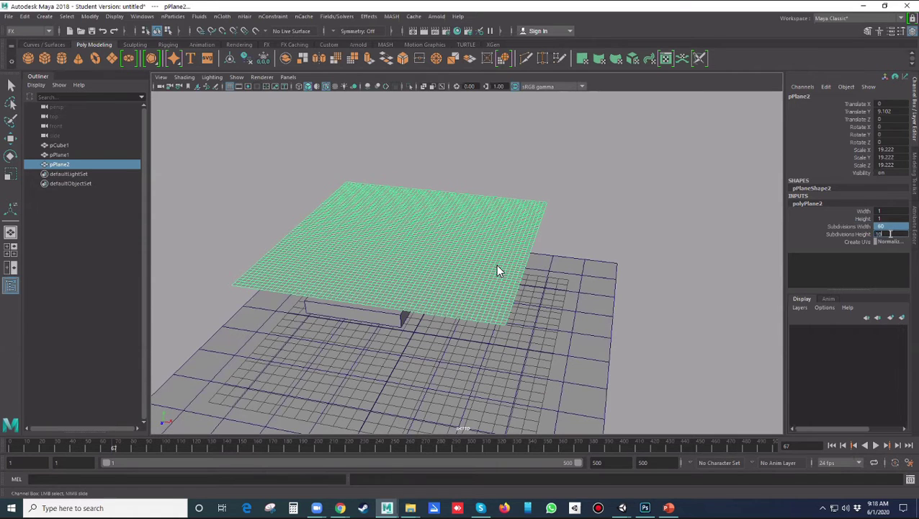
type("0")
key("Return")
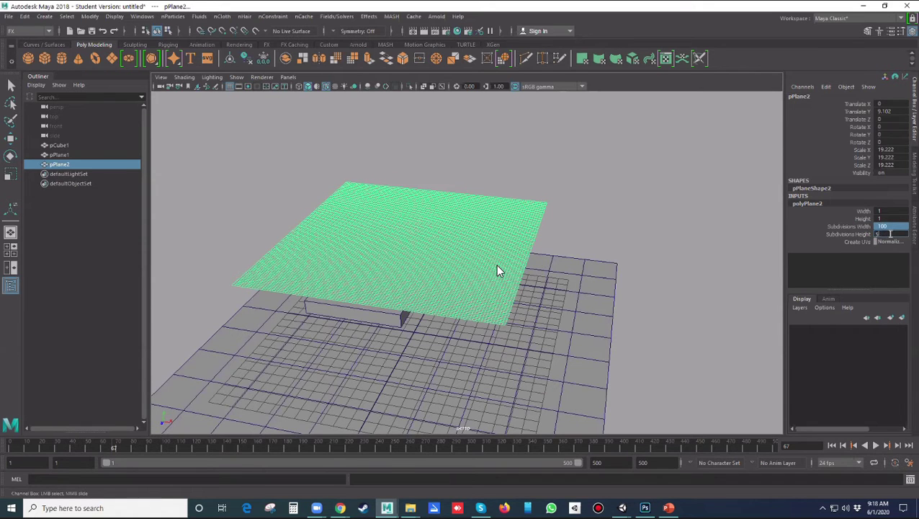
key("Return")
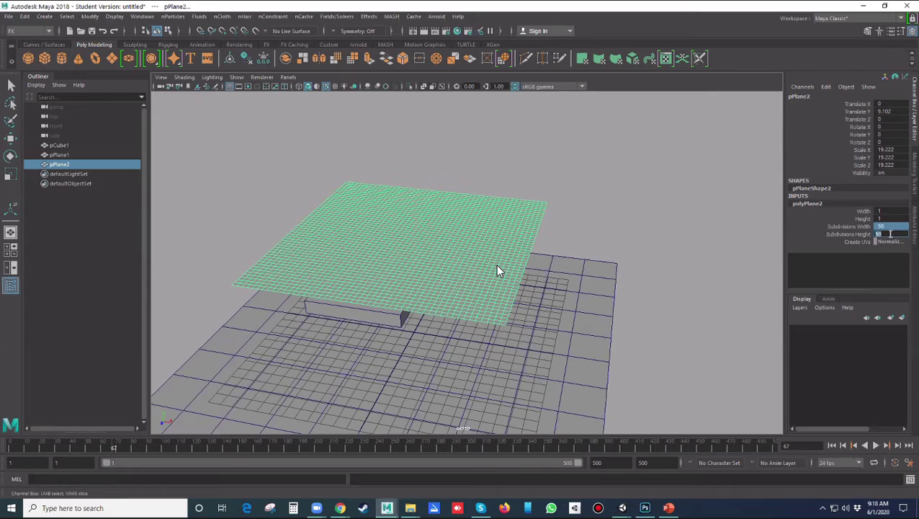
left_click(595, 223)
left_click(487, 284)
left_click_drag(489, 286, 533, 249, "alt")
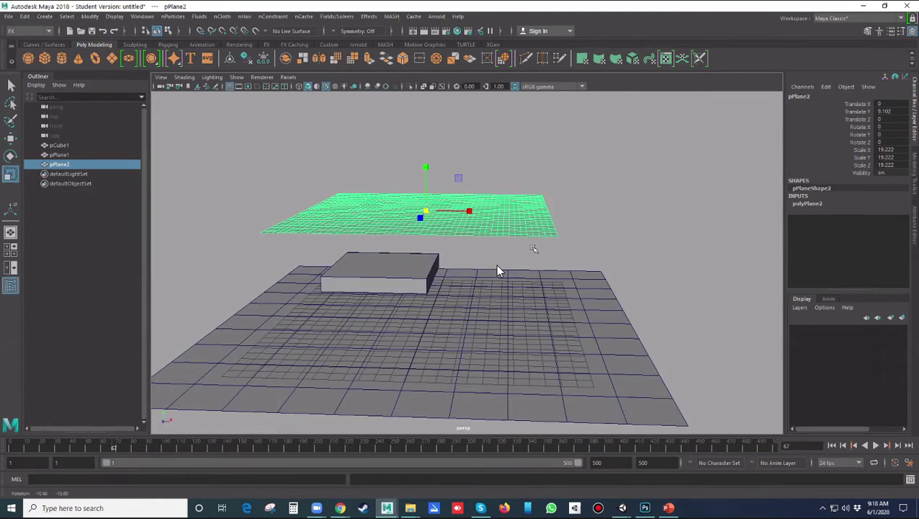
left_click(540, 252)
scroll(525, 252, "down", 6)
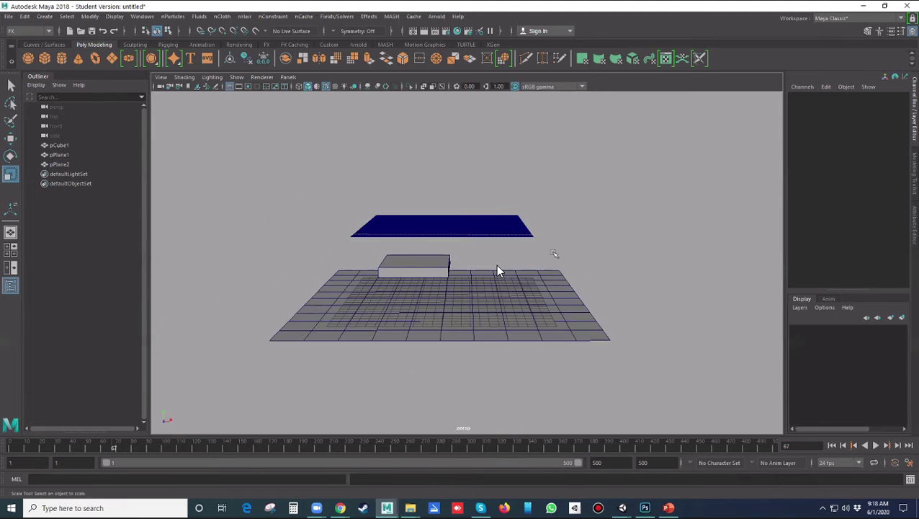
Shift the upper plane along X to about -3.2, centre it over the slab, scale it uniformly to about 25.4, and deselect it.
left_click_drag(488, 269, 555, 291, "alt")
left_click(561, 249)
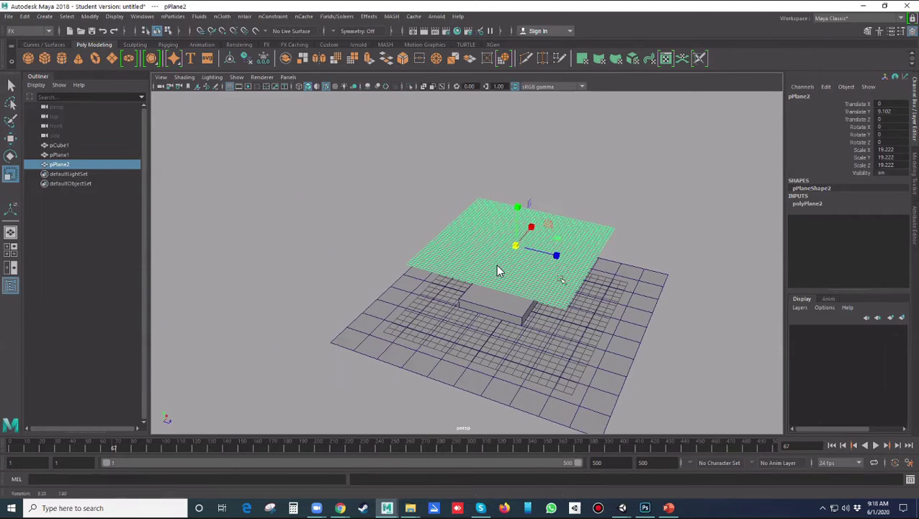
key("w")
left_click_drag(537, 229, 483, 229)
key("r")
left_click(601, 227)
left_click_drag(601, 228, 603, 225, "alt")
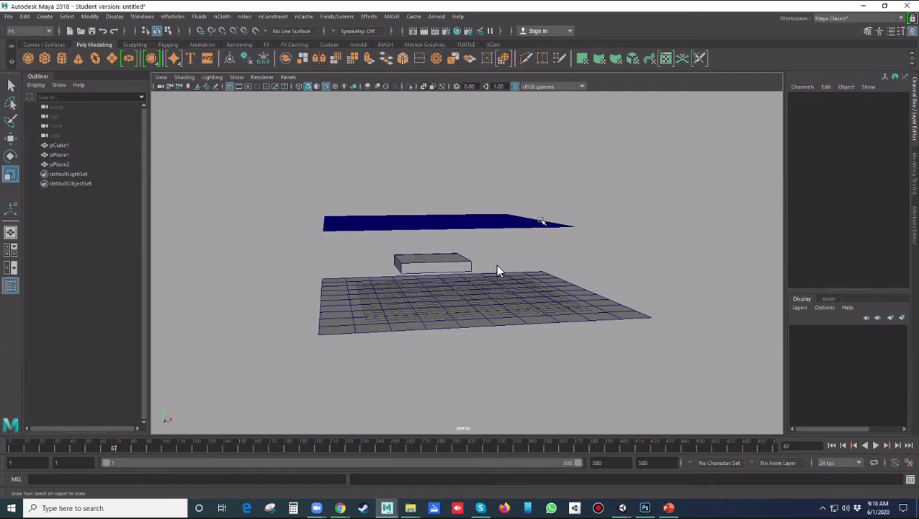
Try lowering the upper plane along Y past the slab towards the ground plane, and undo each move.
left_click(534, 222)
left_click_drag(556, 245, 546, 251, "alt")
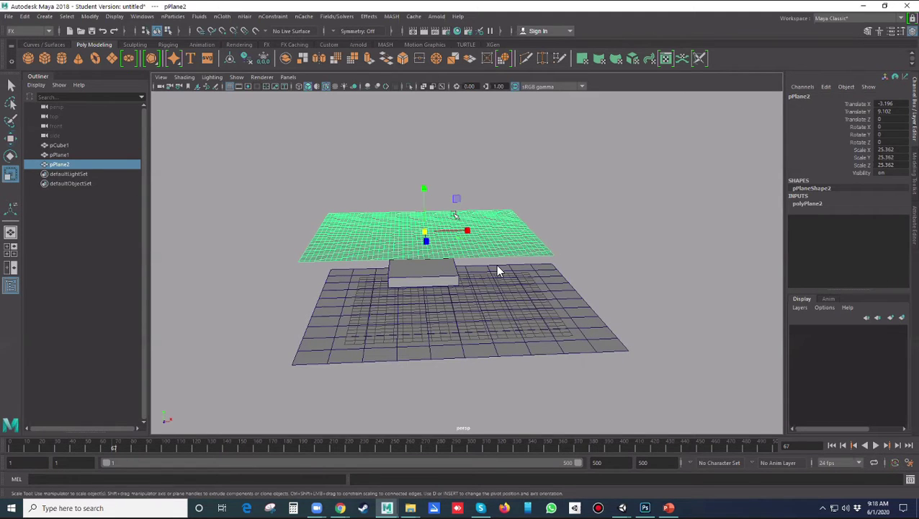
key("w")
left_click_drag(425, 201, 425, 230)
key("ctrl+z")
key("ctrl+z")
key("ctrl+z")
key("ctrl+z")
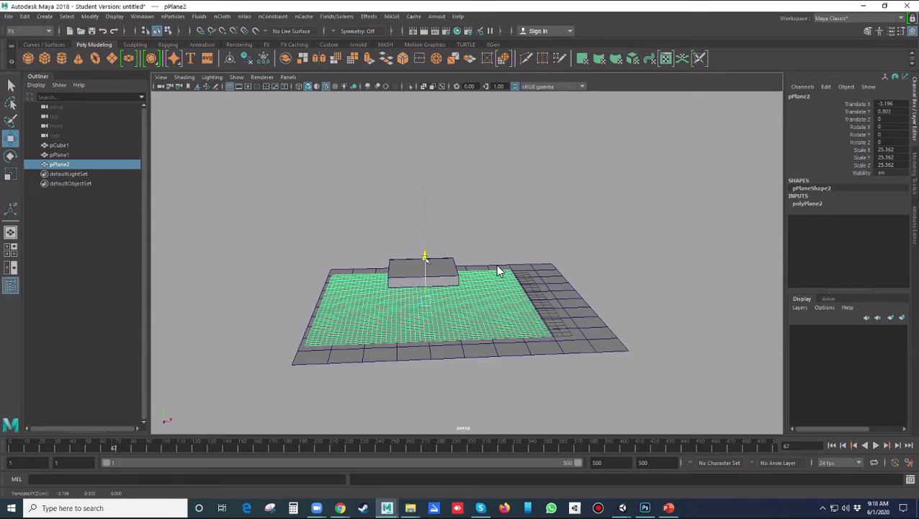
key("ctrl+z")
key("ctrl+z")
key("ctrl+z")
key("ctrl+z")
key("ctrl+z")
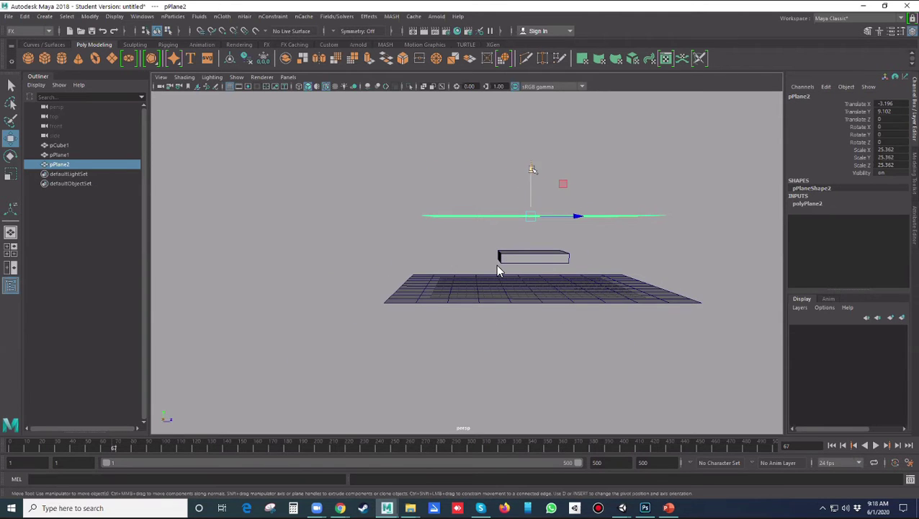
left_click_drag(531, 170, 524, 234)
key("ctrl+z")
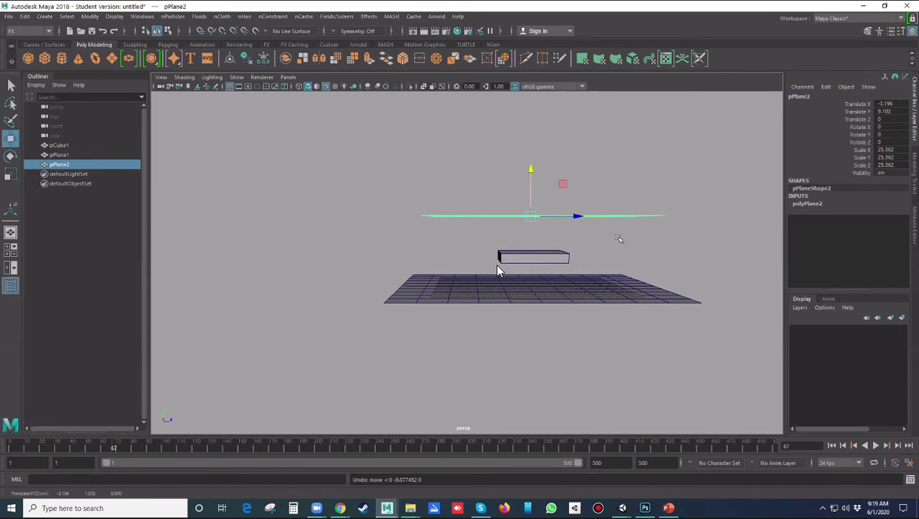
key("ctrl+z")
key("ctrl+z")
key("ctrl+z")
key("ctrl+z")
key("ctrl+z")
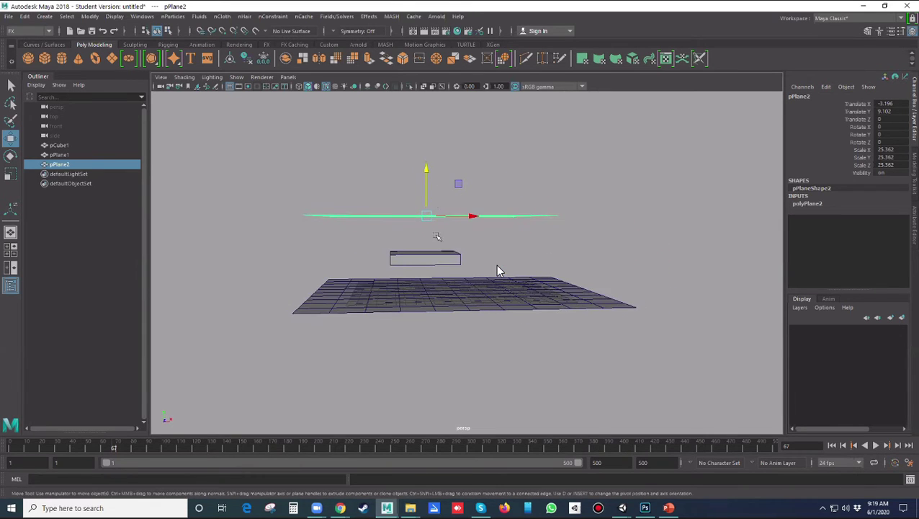
key("ctrl+z")
key("ctrl+z")
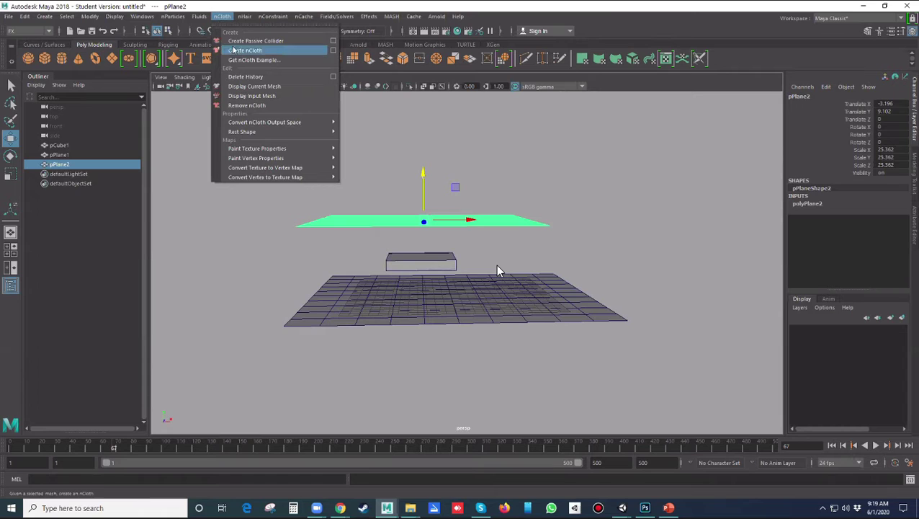
Convert the upper plane into an nCloth object, select its cloth node in the Outliner, and deselect it.
left_click(245, 51)
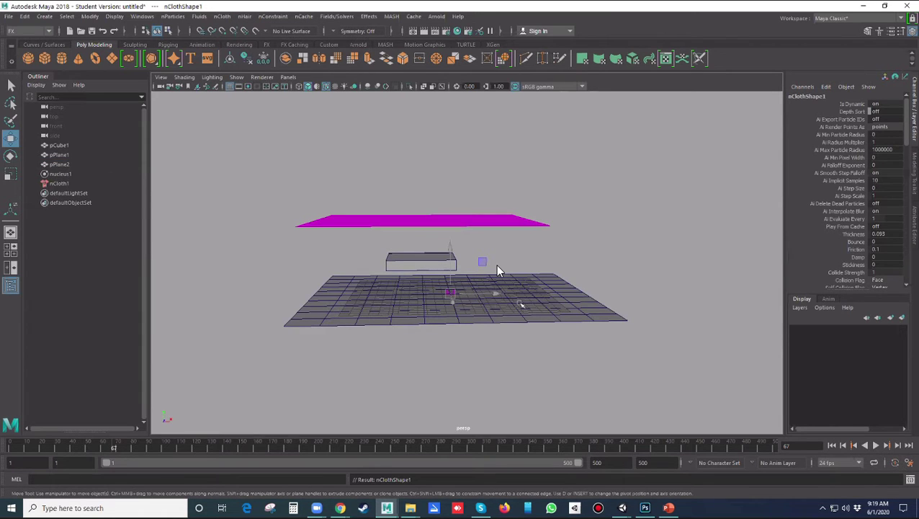
left_click(497, 268)
left_click(59, 185)
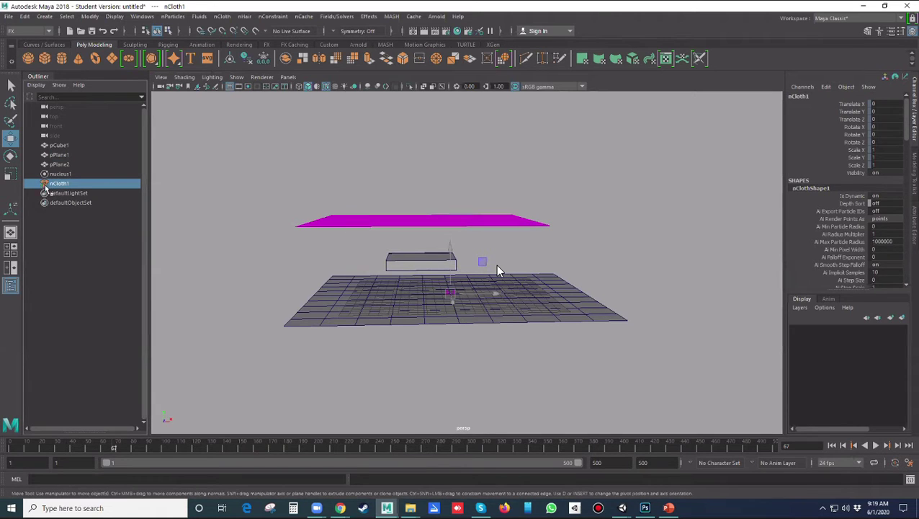
left_click(226, 252)
left_click_drag(327, 284, 309, 281, "alt")
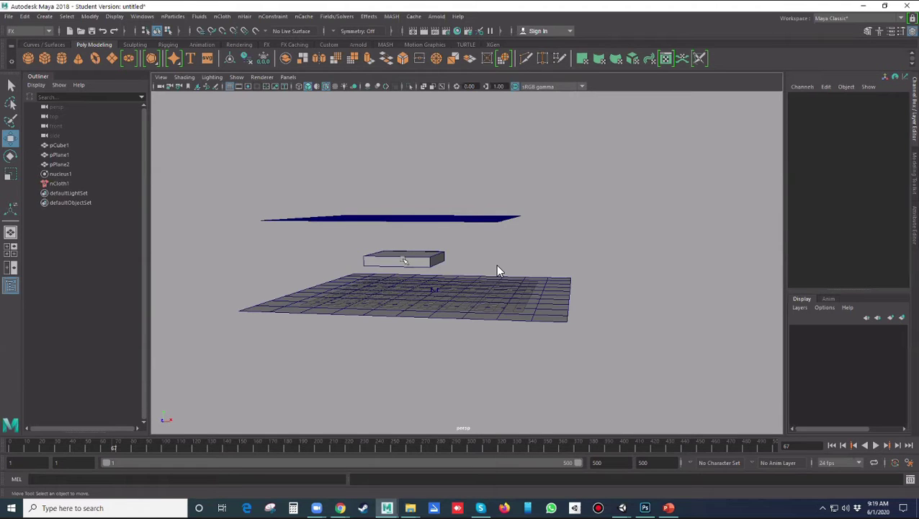
Make the slab a passive collider for the cloth and clear the selection.
left_click(402, 260)
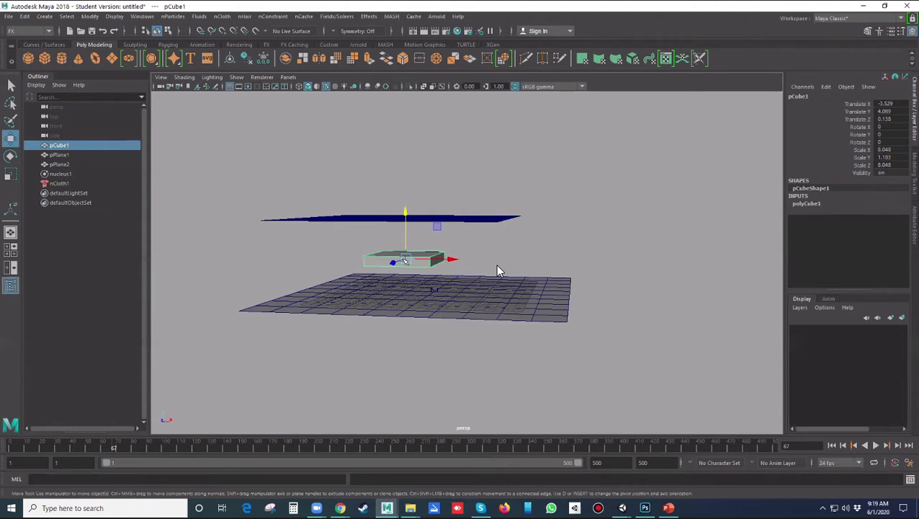
left_click(227, 19)
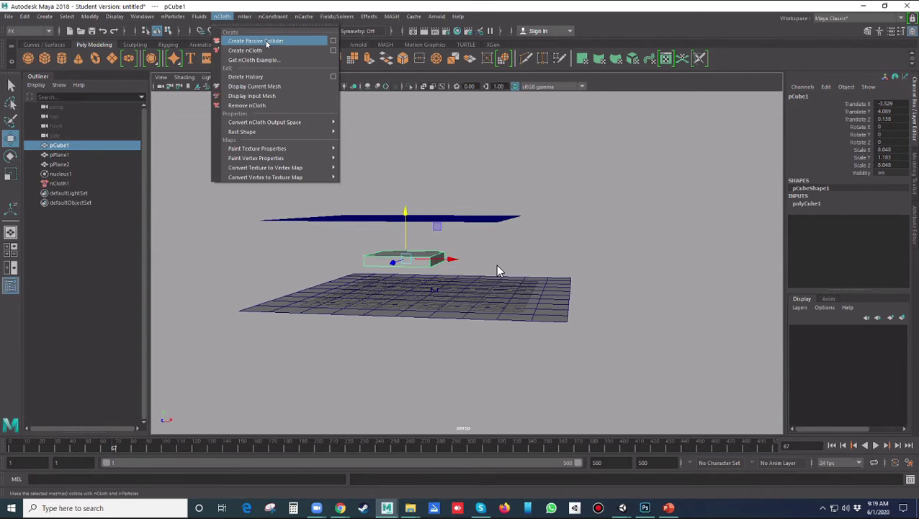
left_click(266, 43)
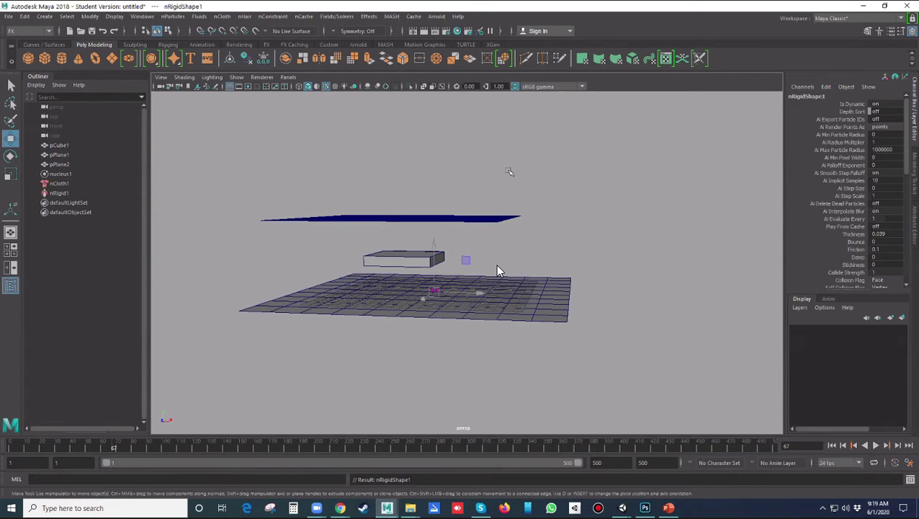
left_click(509, 172)
Make the ground plane a passive collider for the cloth and clear the selection.
left_click(519, 292)
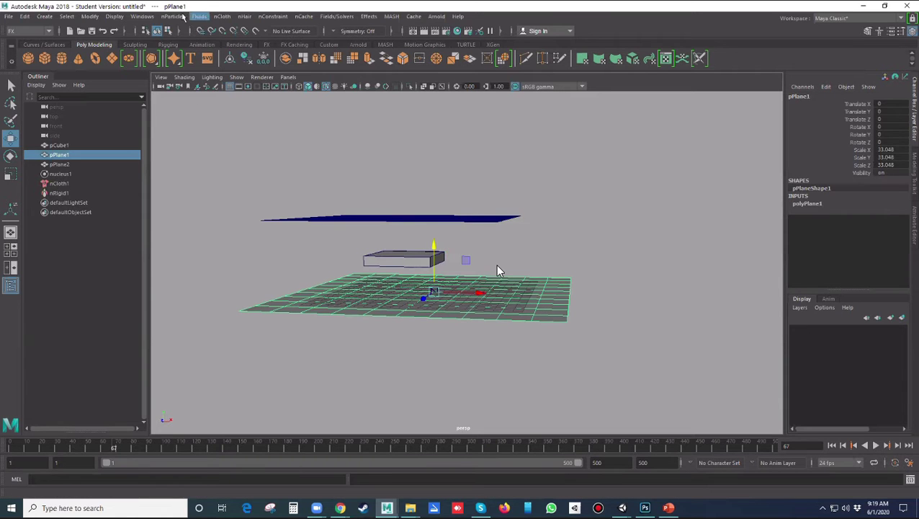
left_click(221, 16)
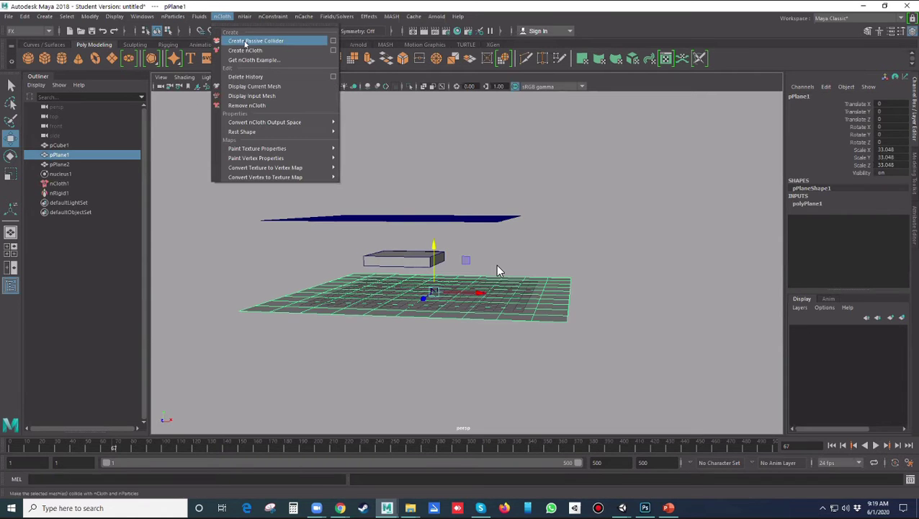
left_click(280, 42)
left_click(585, 206)
left_click_drag(604, 250, 575, 260, "alt")
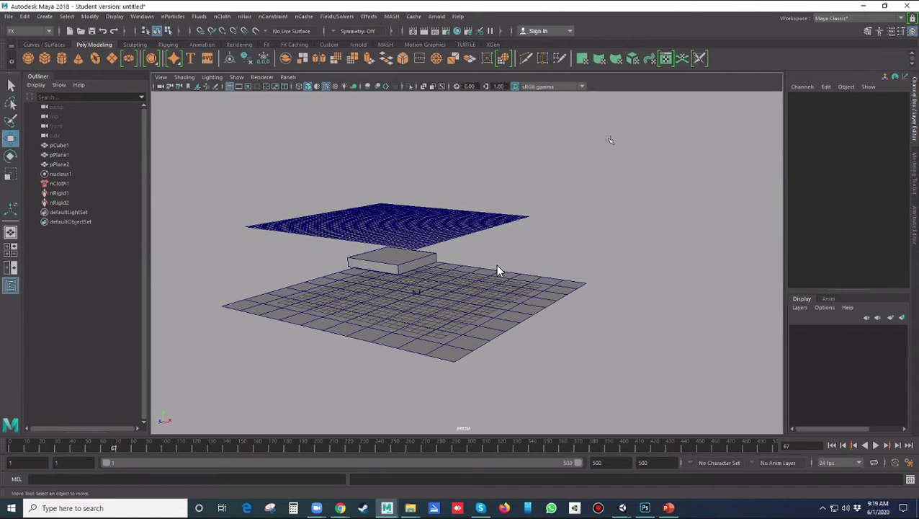
left_click(408, 271)
left_click(447, 311)
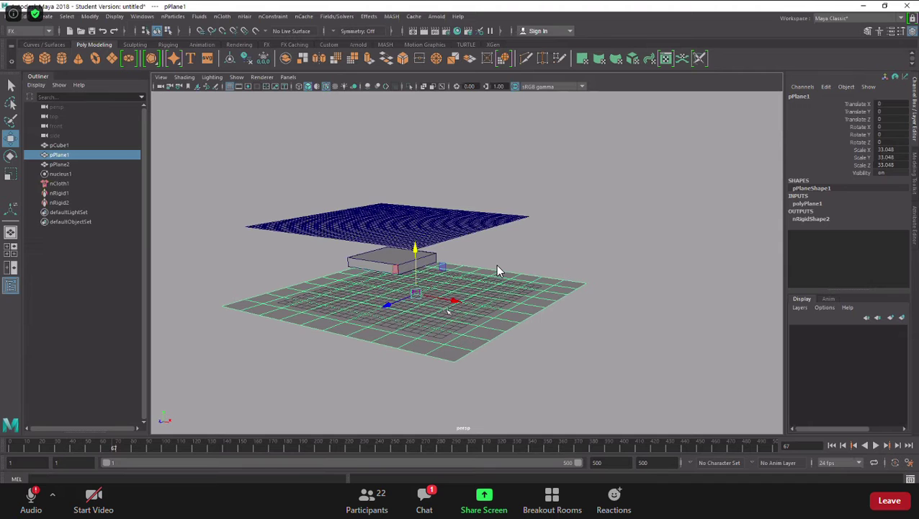
left_click(498, 271)
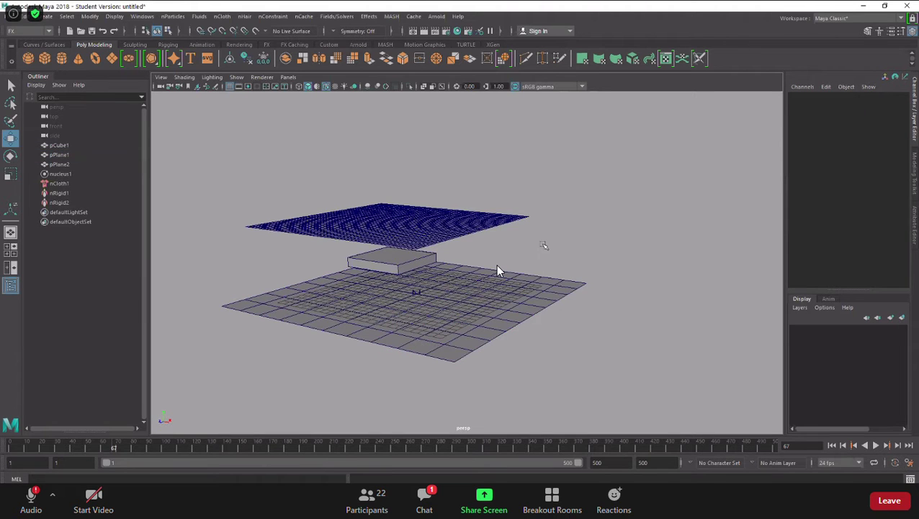
left_click_drag(556, 266, 534, 264, "alt")
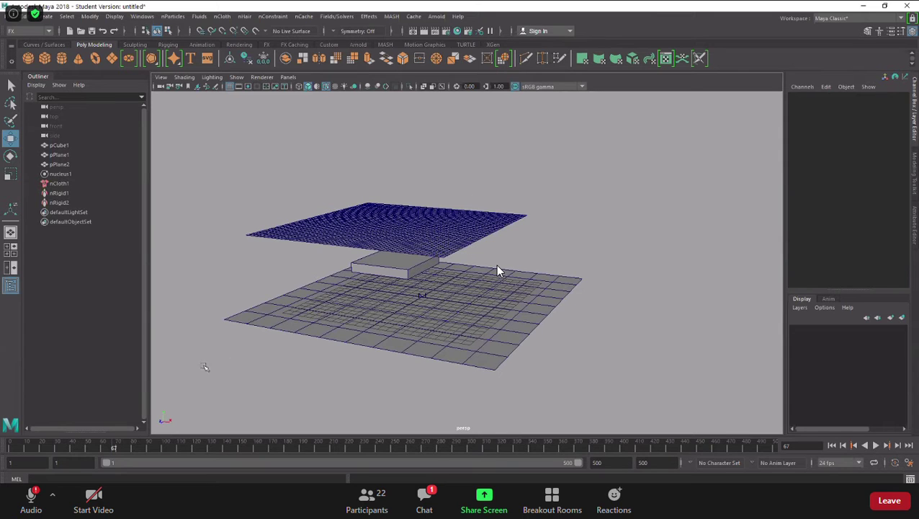
Set the end of the playback range to frame 600 and return the timeline to frame 1.
left_click(610, 464)
type("600")
key("Return")
key("alt+v")
left_click_drag(94, 450, 772, 447)
mouse_move(636, 452)
left_mouse_down()
mouse_move(26, 450)
mouse_move(777, 456)
mouse_move(85, 472)
mouse_move(754, 468)
mouse_move(5, 468)
mouse_move(7, 444)
left_mouse_up()
key("alt+v")
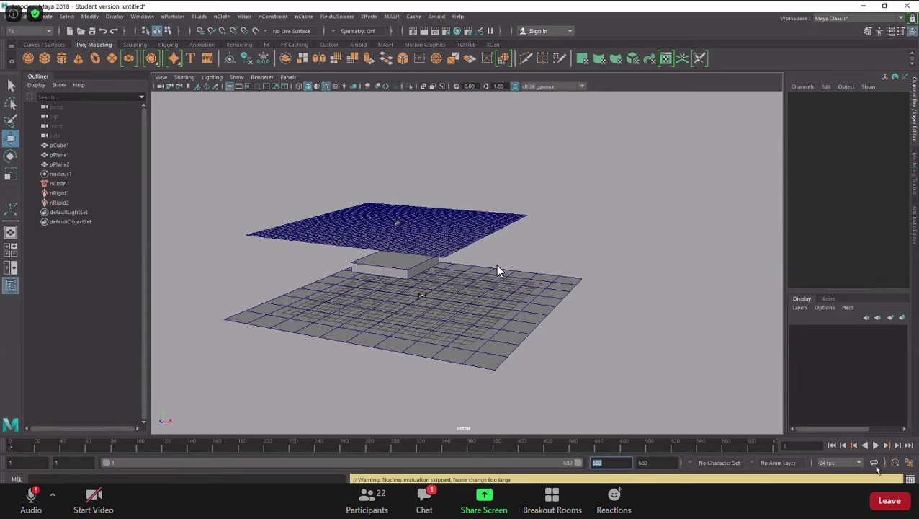
Play the cloth simulation over the slab, stop it, scrub back on the timeline, and return to the start frame.
left_click(876, 446)
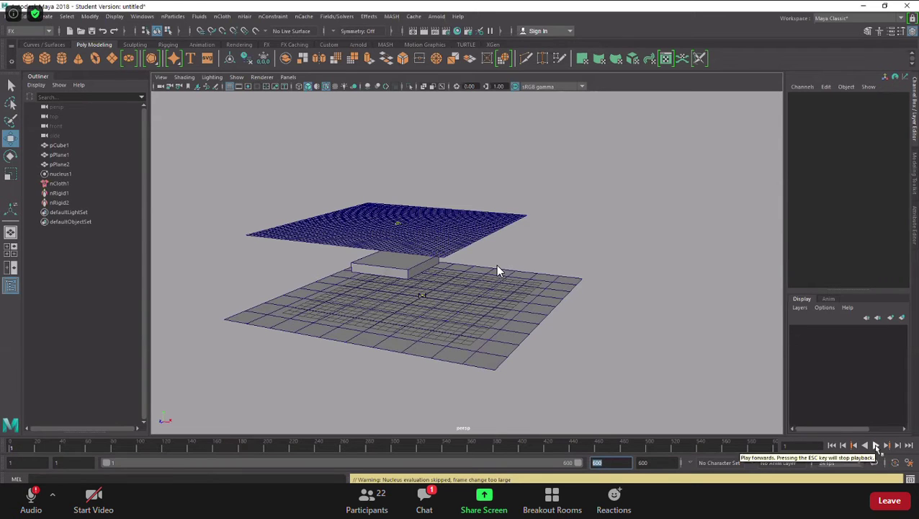
left_click(876, 446)
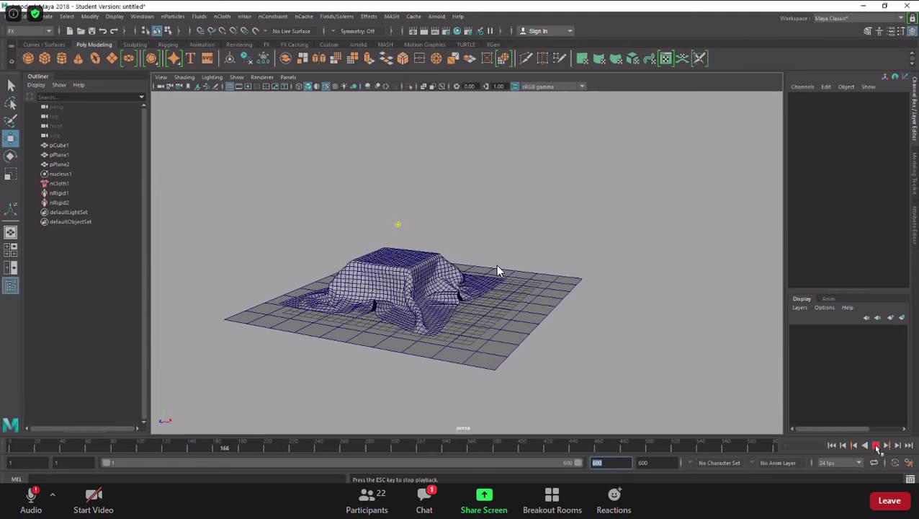
left_click(876, 446)
left_click(876, 446)
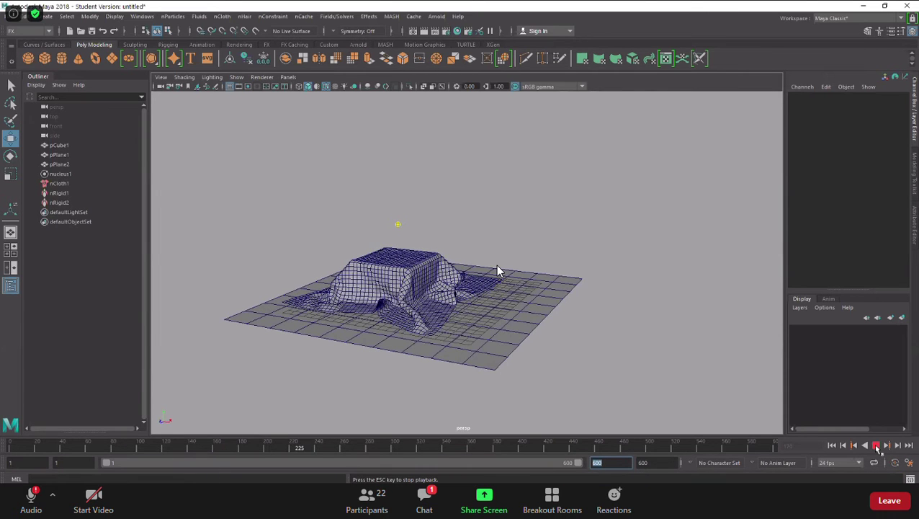
left_click(876, 446)
left_click_drag(370, 446, 320, 449)
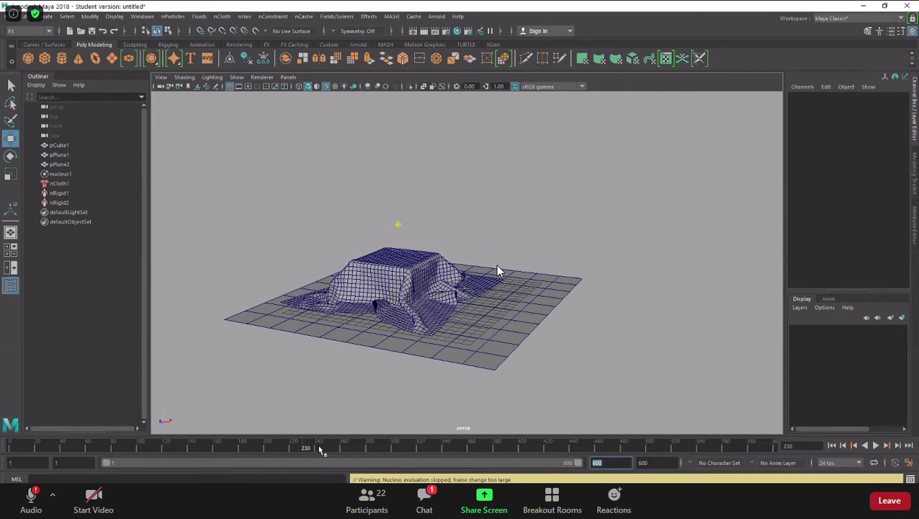
left_click(832, 446)
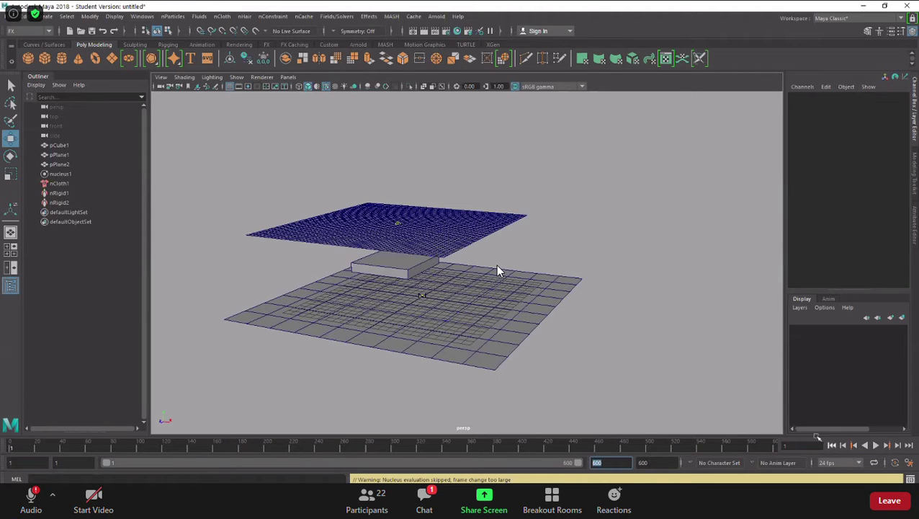
Move the slab along X to about -1, tilt it with the Rotate tool, and deselect it.
left_click(417, 269)
left_click_drag(435, 267, 453, 269)
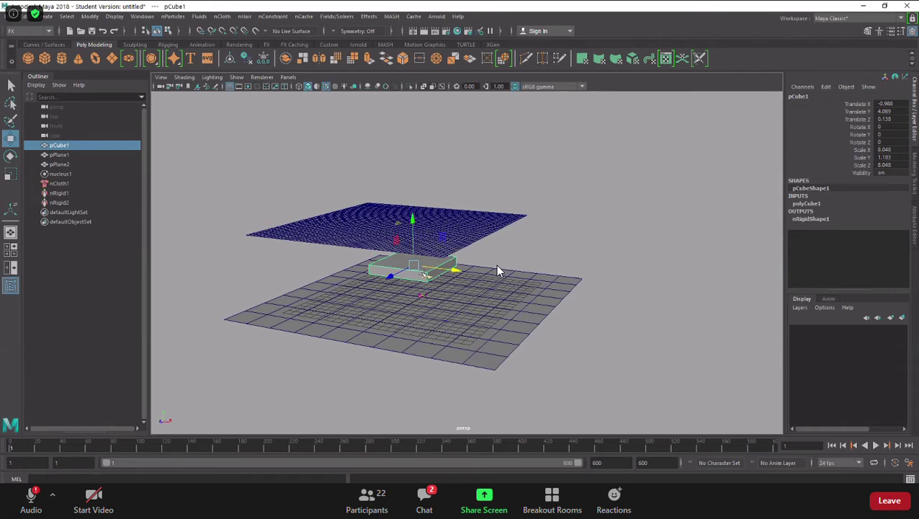
key("e")
left_click(723, 361)
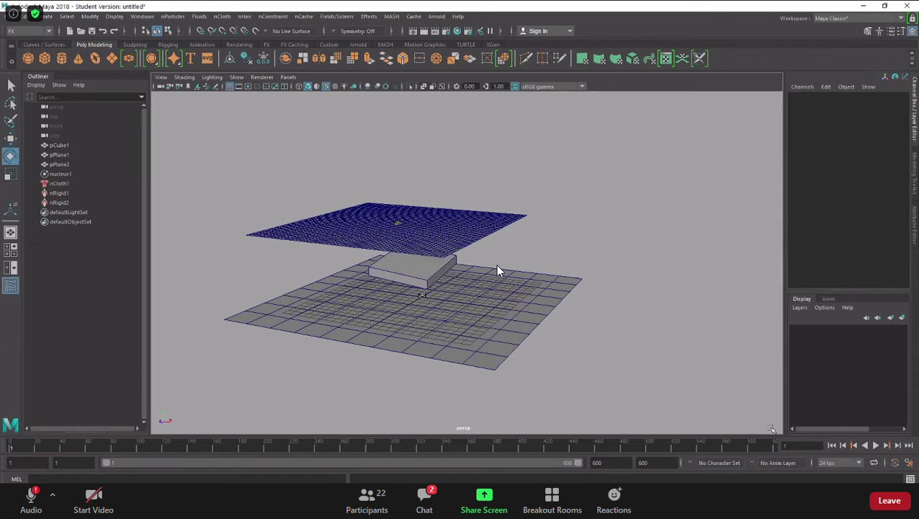
Play the cloth simulation over the tilted slab, stop it near frame 390, and examine the draped cloth.
left_click(876, 445)
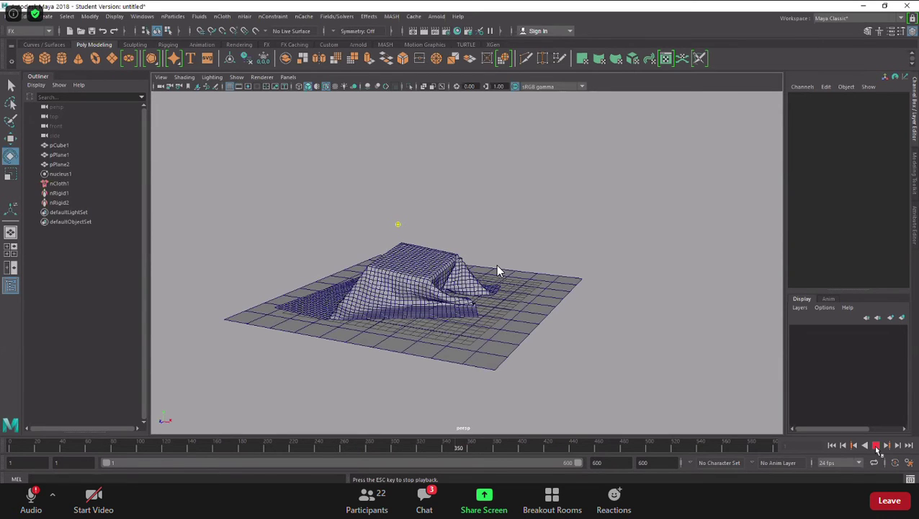
left_click(876, 446)
left_click_drag(691, 374, 640, 371, "alt")
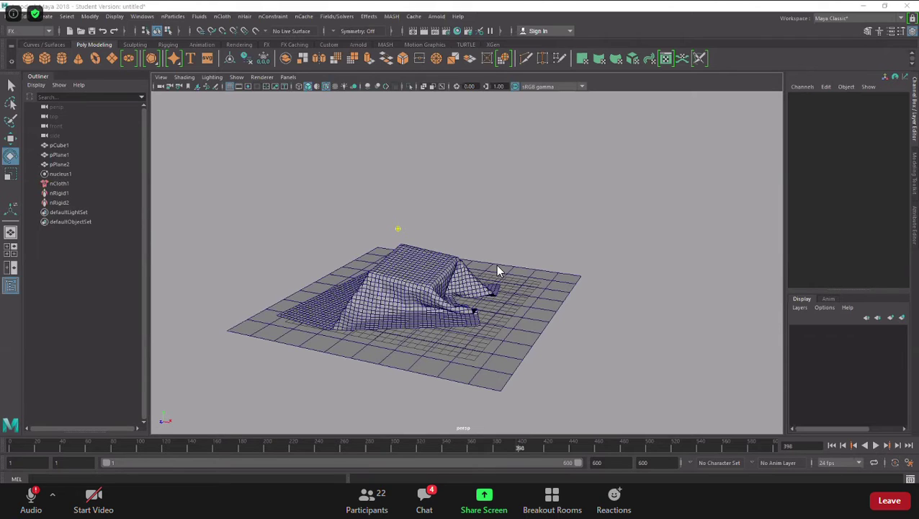
left_click(541, 296)
left_click(552, 221)
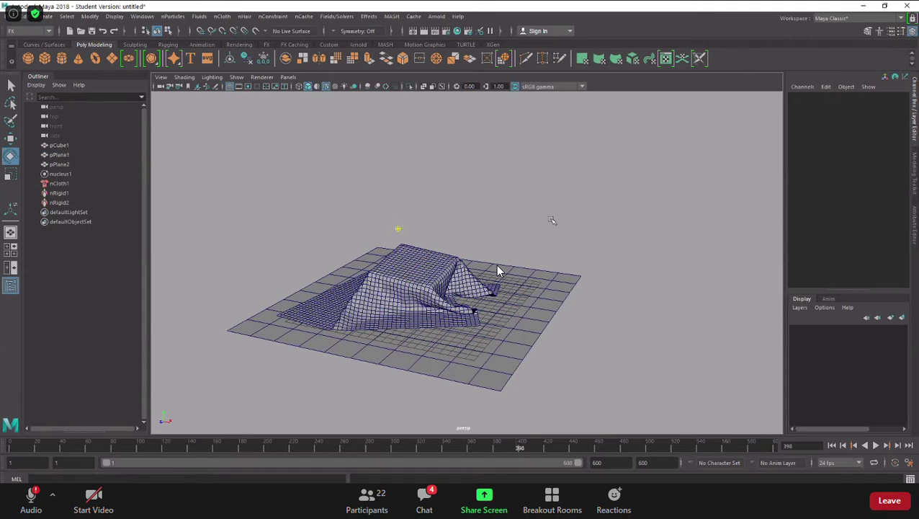
Set the Friction of the ground plane's collider, nRigidShape2, to 0.
left_click(541, 307)
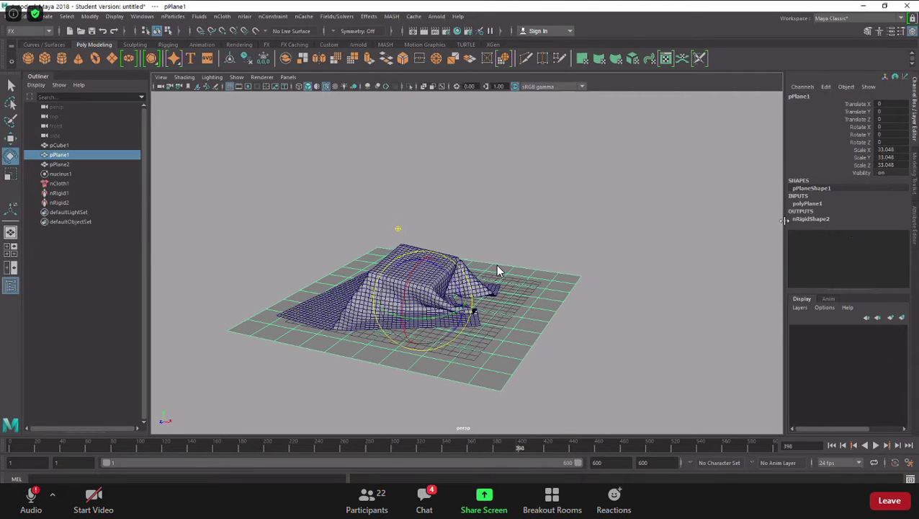
left_click(811, 220)
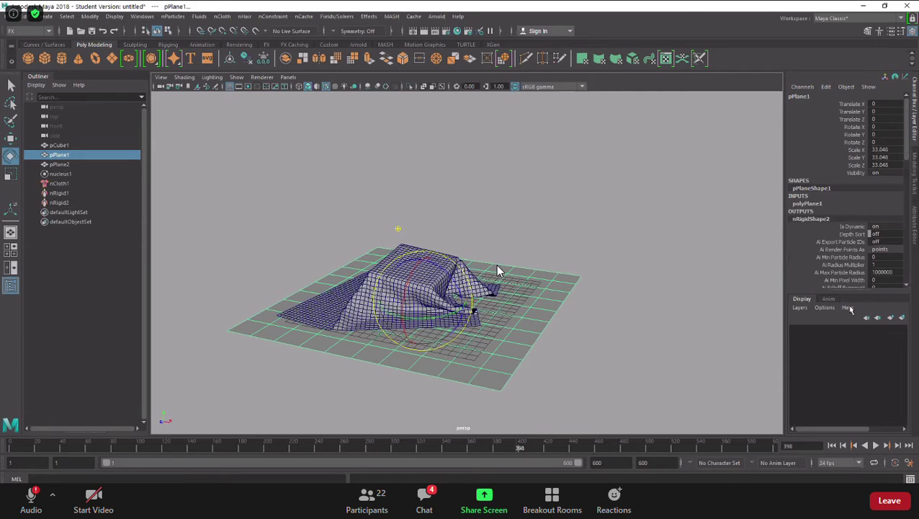
left_click_drag(849, 286, 865, 369)
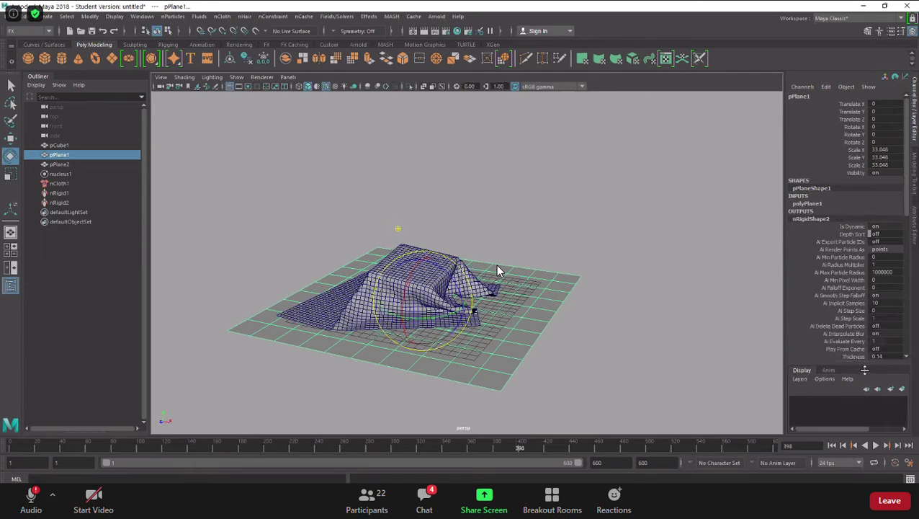
mouse_move(905, 208)
left_mouse_down()
mouse_move(913, 346)
mouse_move(906, 209)
left_mouse_up()
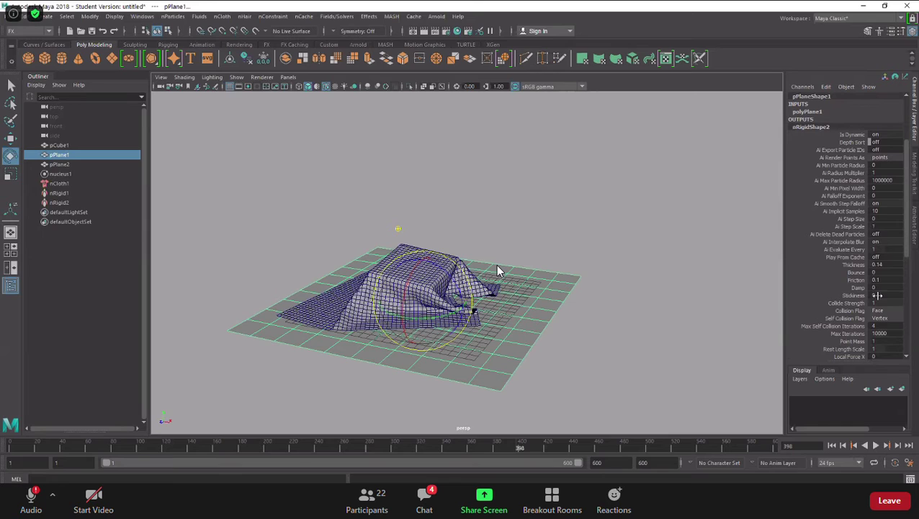
left_click(878, 272)
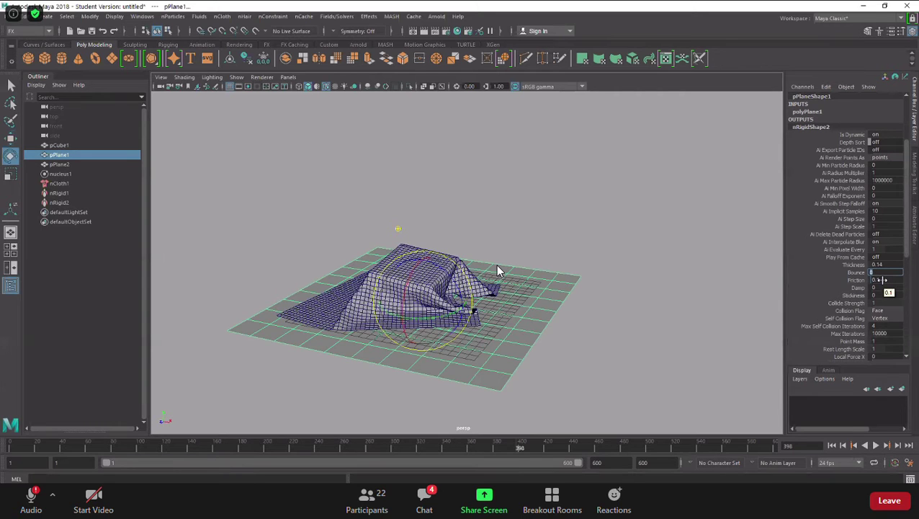
left_click(880, 279)
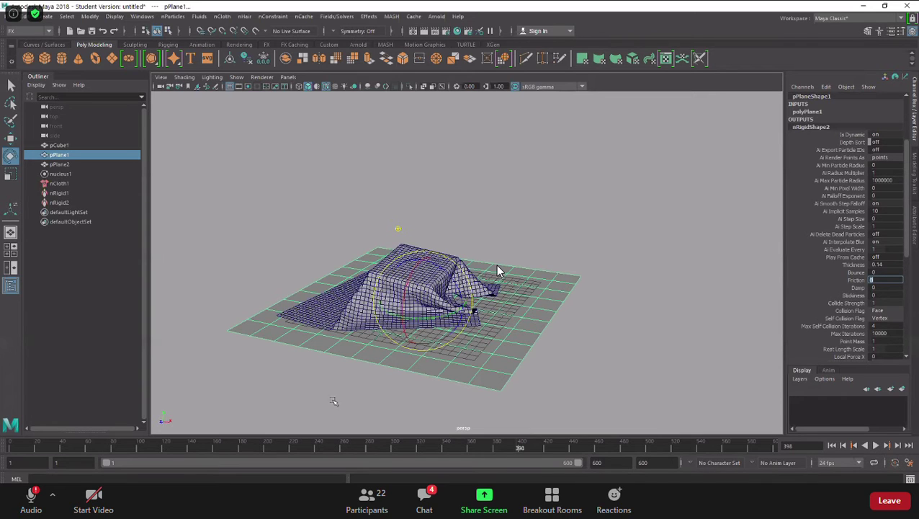
Return to frame 1, play the cloth simulation briefly, and stop it at frame 25.
left_click(832, 445)
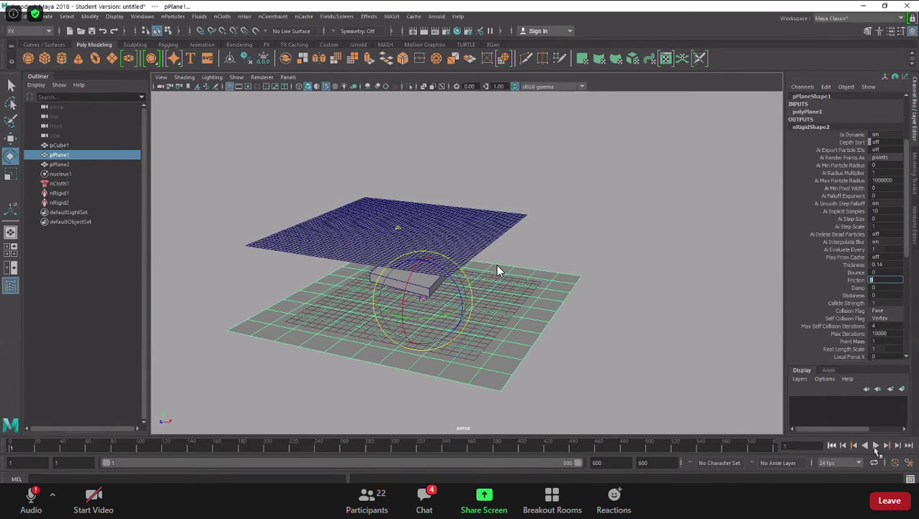
left_click(876, 445)
left_click(876, 446)
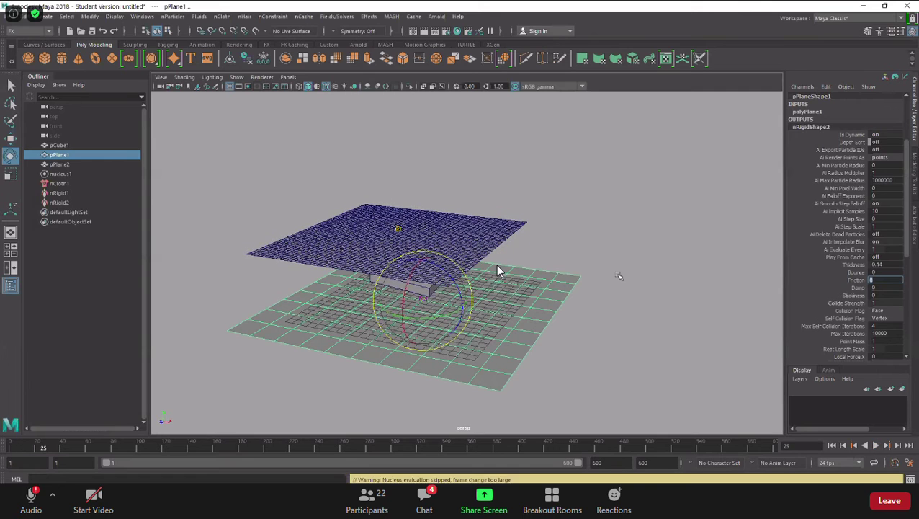
Set the Friction of the slab's collider, nRigidShape1, to 0.
left_click(569, 319)
left_click(426, 291)
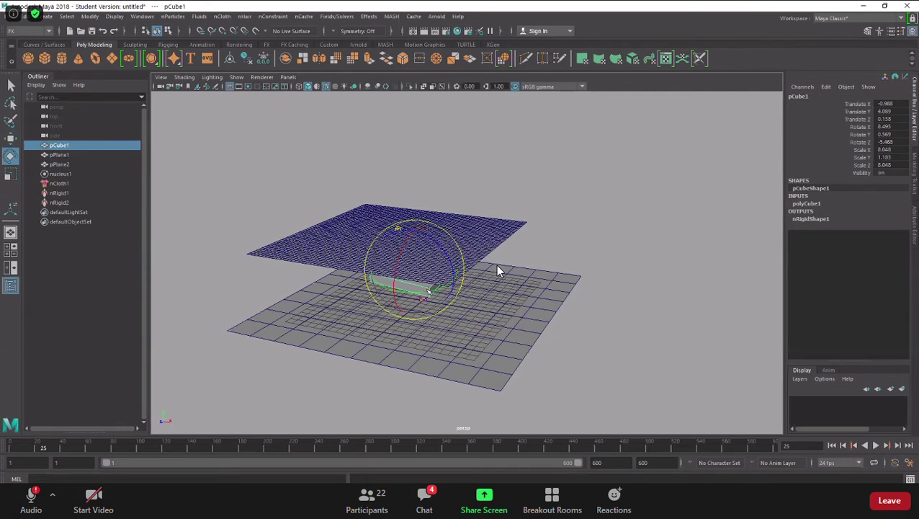
left_click(810, 218)
scroll(844, 318, "down", 5)
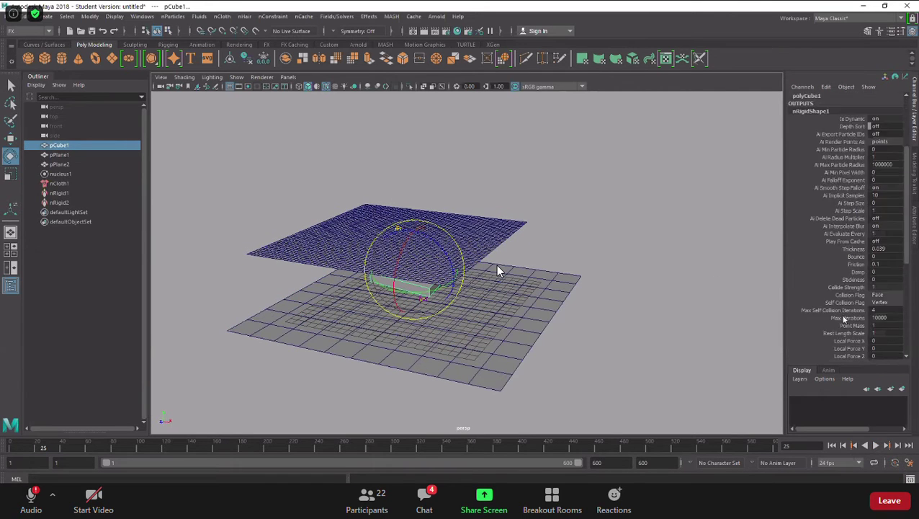
scroll(844, 318, "down", 2)
left_click(880, 221)
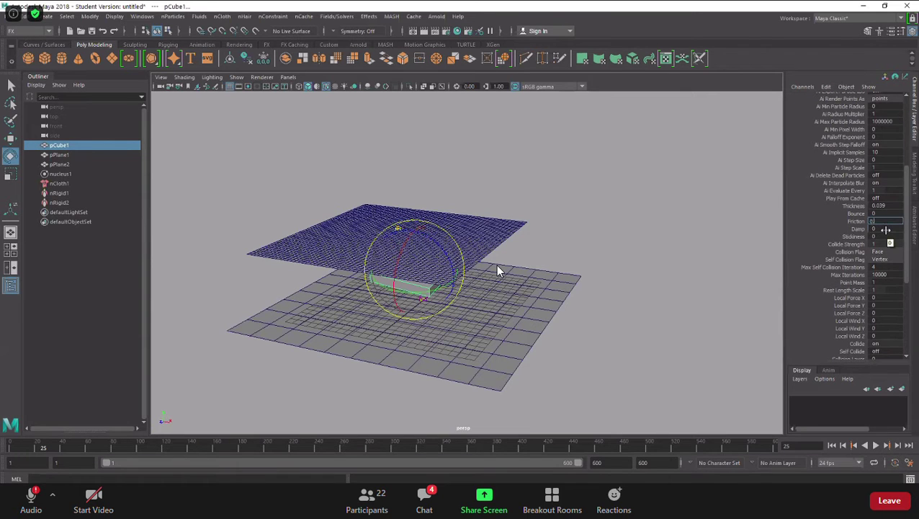
Set the Friction of the ground plane's collider, nRigidShape2, to 0.5.
left_click(497, 272)
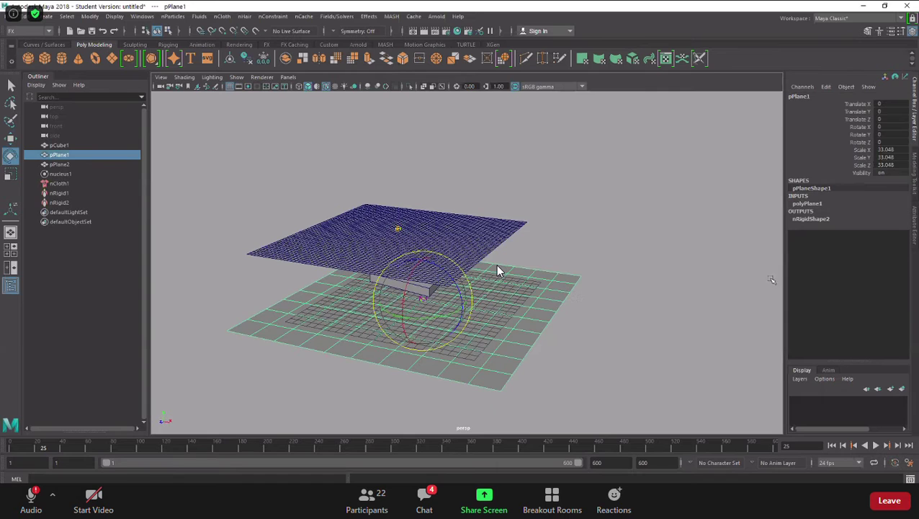
left_click(864, 219)
scroll(873, 294, "down", 2)
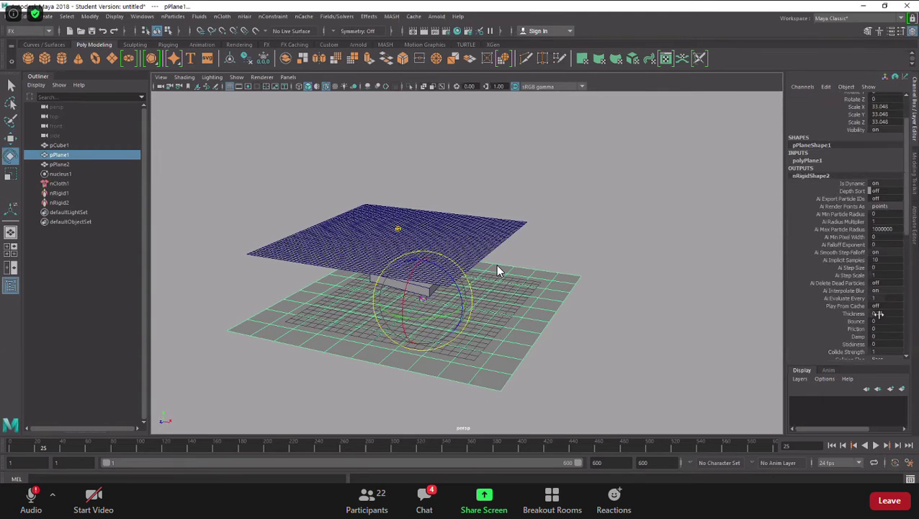
left_click(886, 328)
type("0.5")
key("Return")
Play the cloth simulation, stop it at frame 315, and examine how the cloth drapes over the slab and ground plane.
left_click(875, 445)
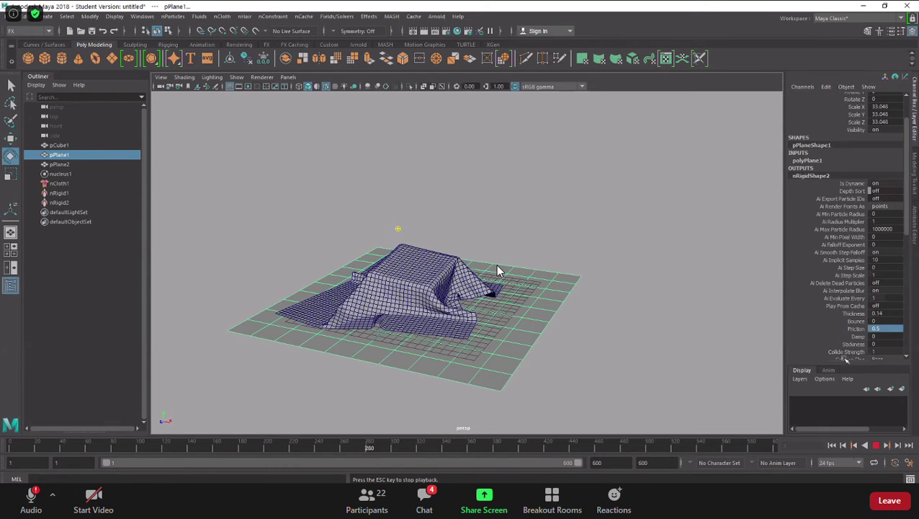
key("Escape")
key("e")
left_click_drag(506, 382, 554, 374, "alt")
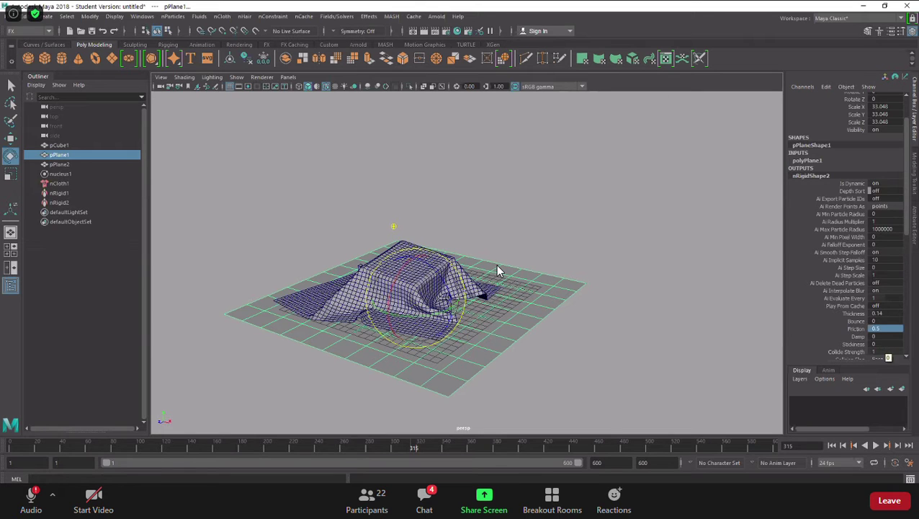
Examine the ground plane's collider attributes and the draped cloth, and leave everything deselected.
scroll(903, 238, "down", 2)
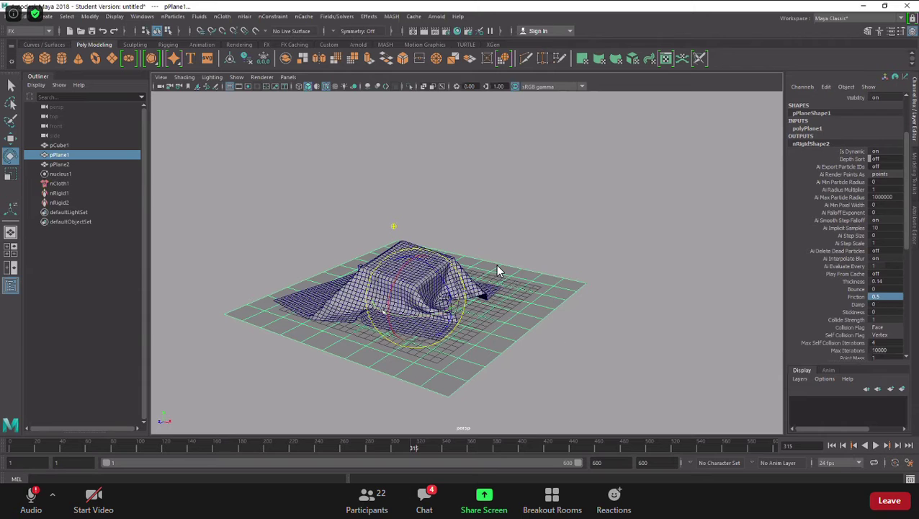
left_click(489, 376)
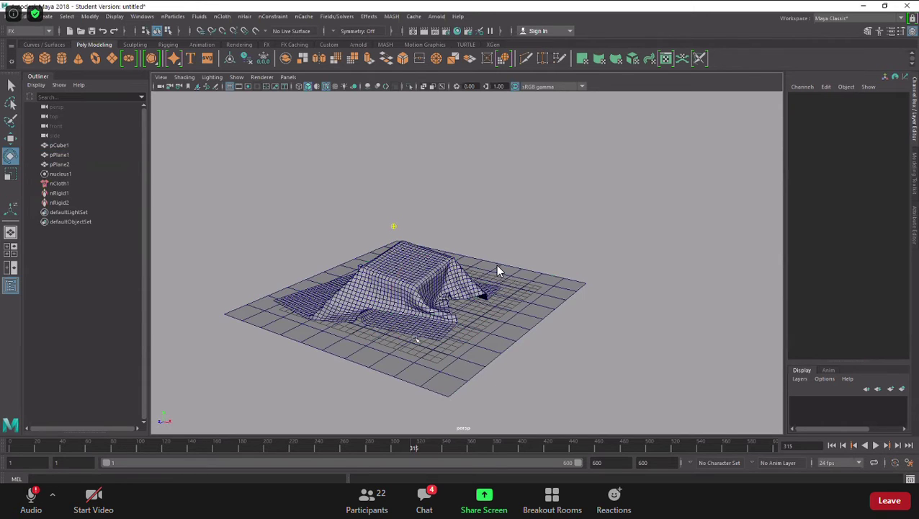
left_click(497, 271)
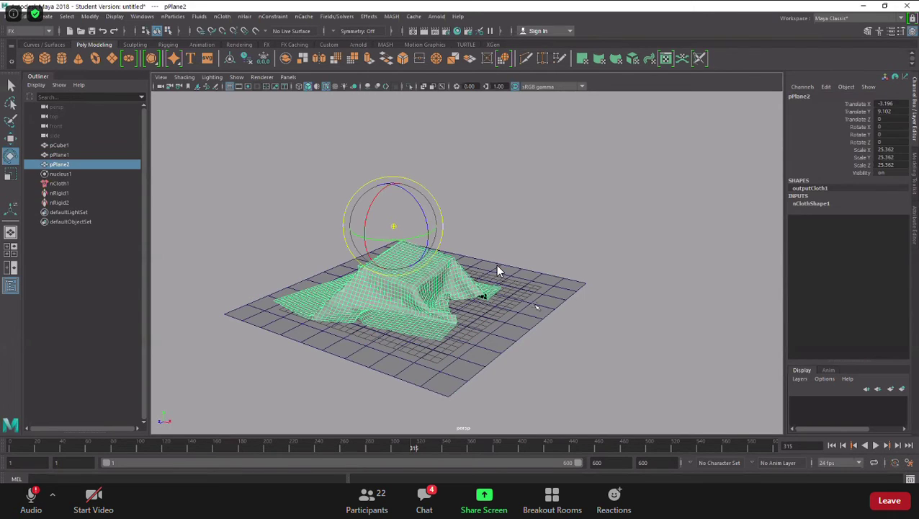
left_click(828, 219)
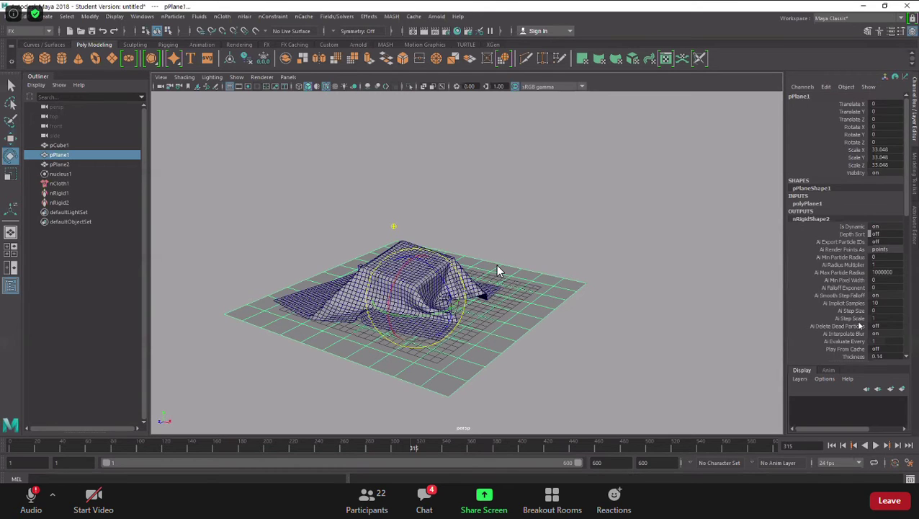
scroll(859, 325, "down", 5)
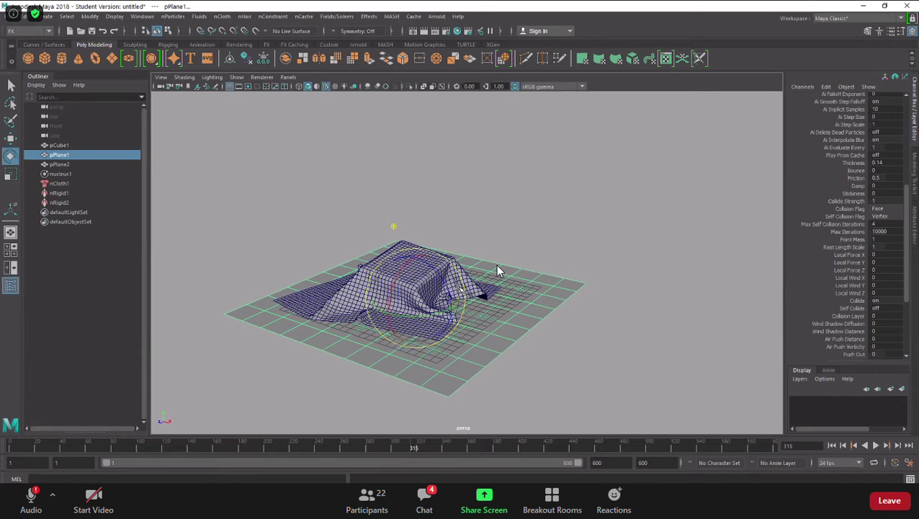
left_click(621, 278)
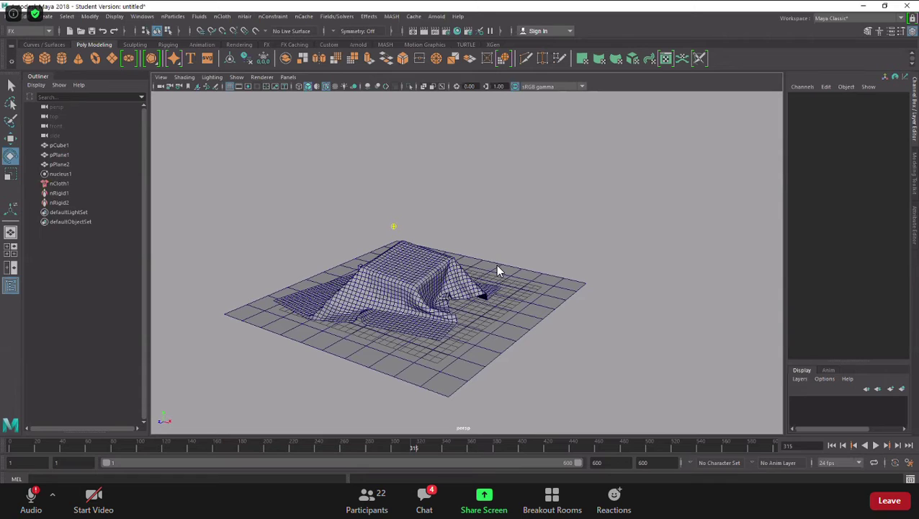
left_click(497, 271)
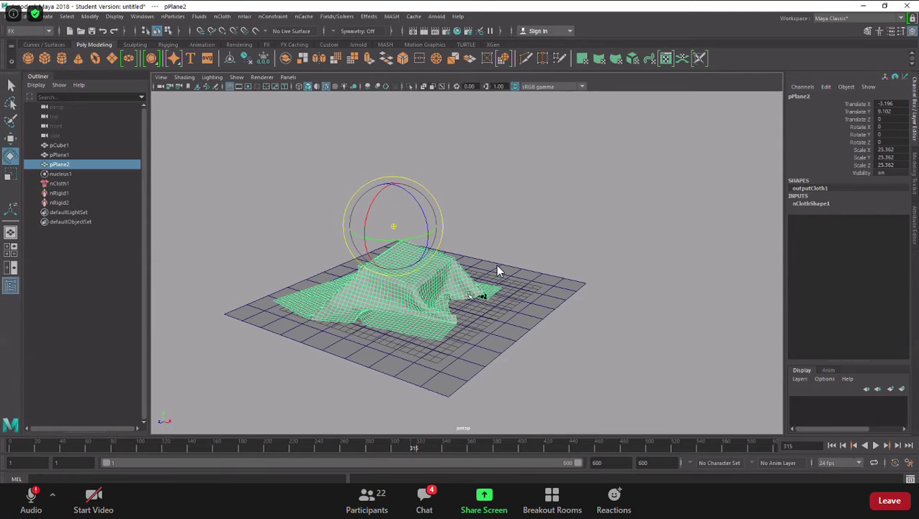
left_click(496, 242)
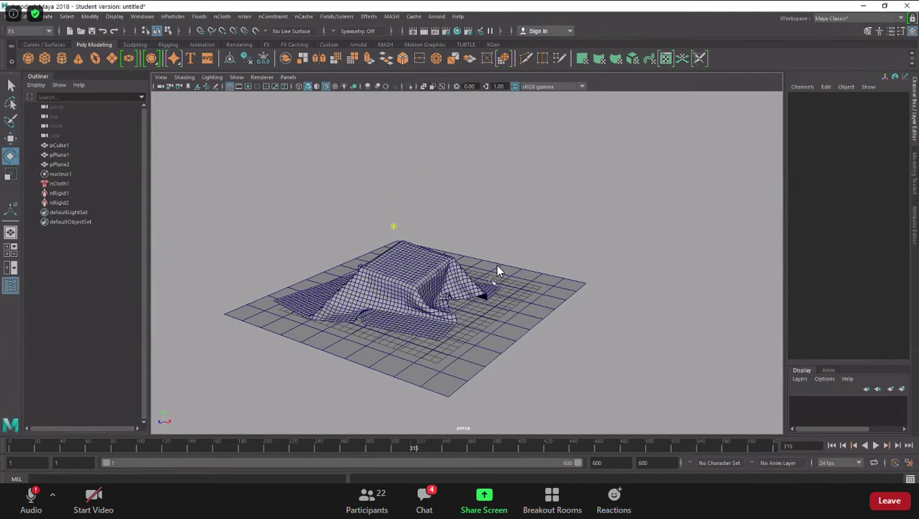
Return the timeline to frame 1 and create a polygon cube.
left_click(832, 446)
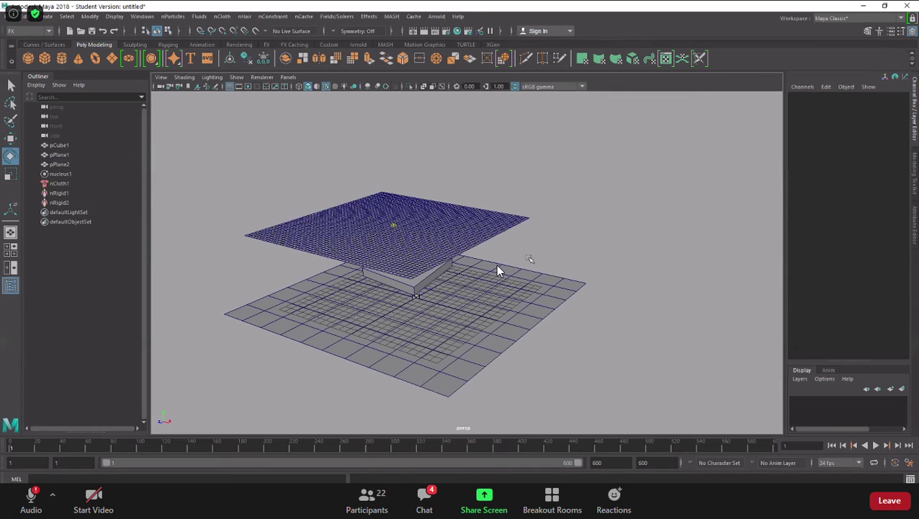
left_click_drag(547, 245, 580, 240, "alt")
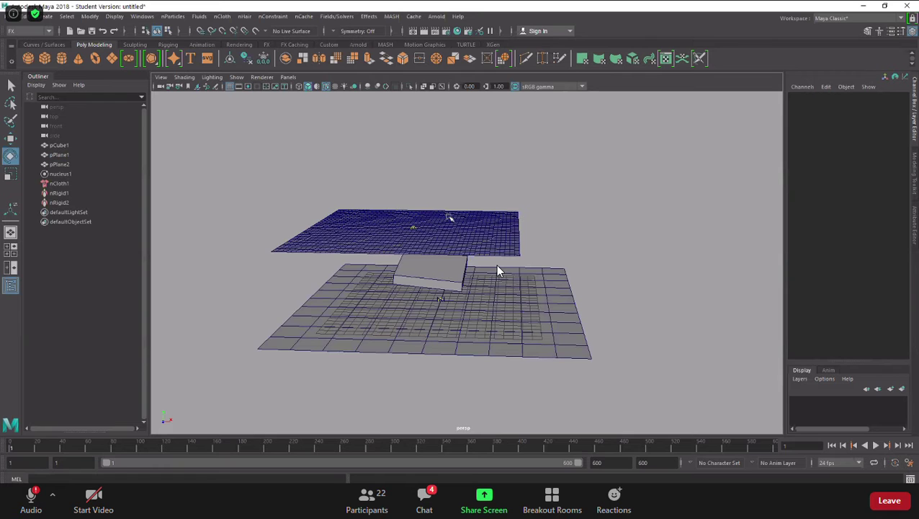
left_click_drag(502, 245, 493, 215, "alt")
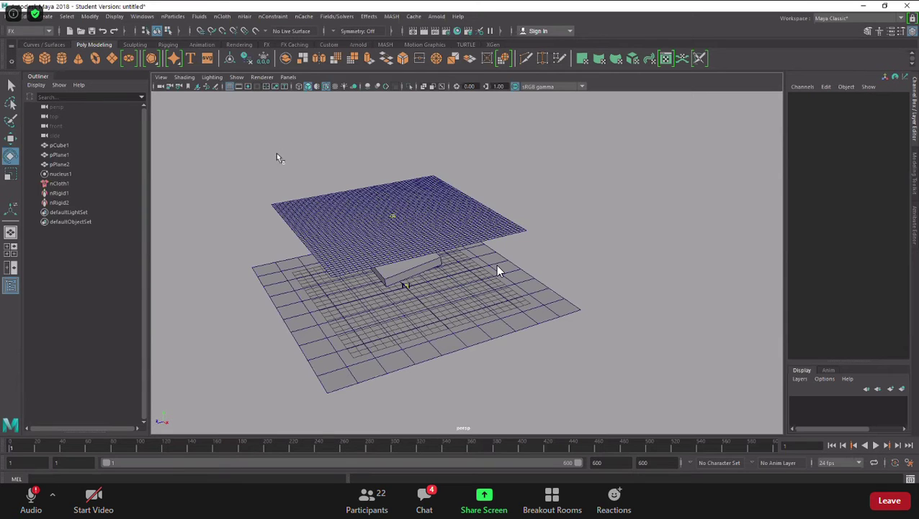
key("space")
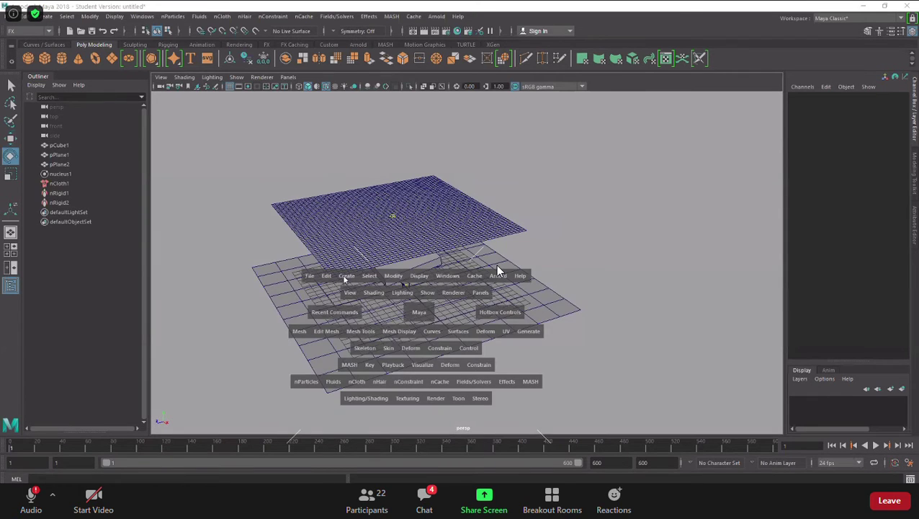
left_click(345, 276)
mouse_move(381, 311)
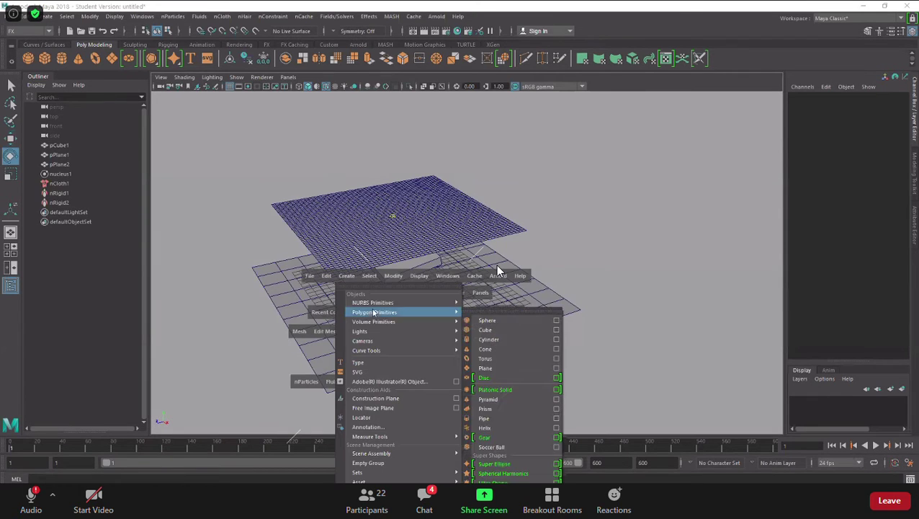
left_click(486, 330)
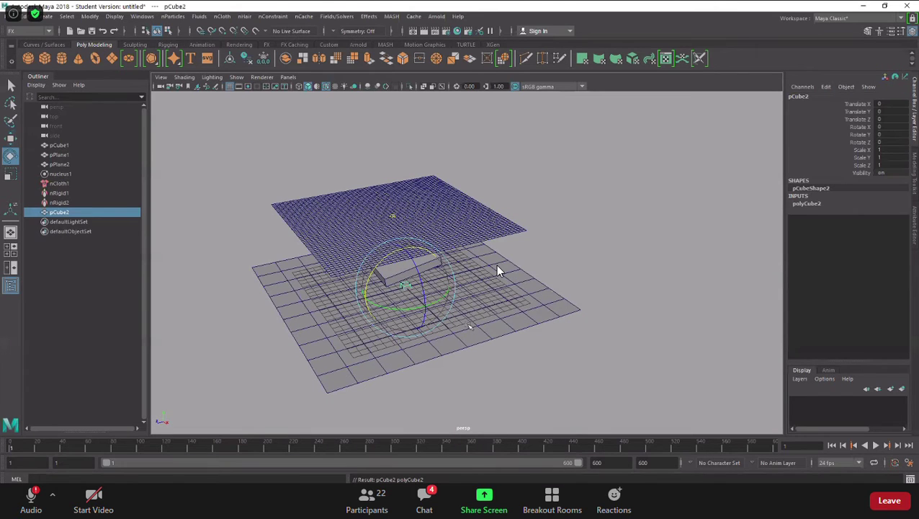
Snap the new cube onto the corner vertex of the cloth, at about X 8.98, Y 9.10, Z -12.68, and deselect it.
key("w")
left_click_drag(406, 287, 524, 228)
key("v")
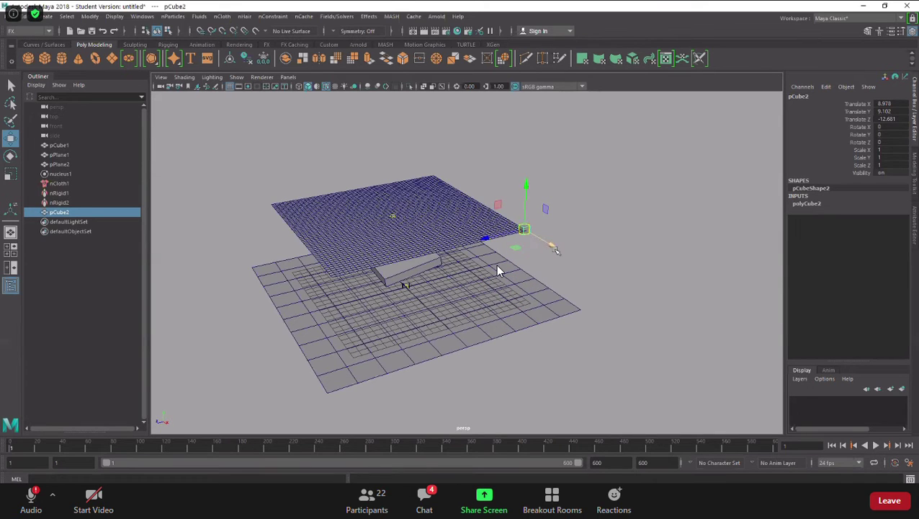
left_click_drag(555, 268, 601, 266, "alt")
left_click(612, 273)
scroll(593, 260, "up", 3)
right_click(544, 209)
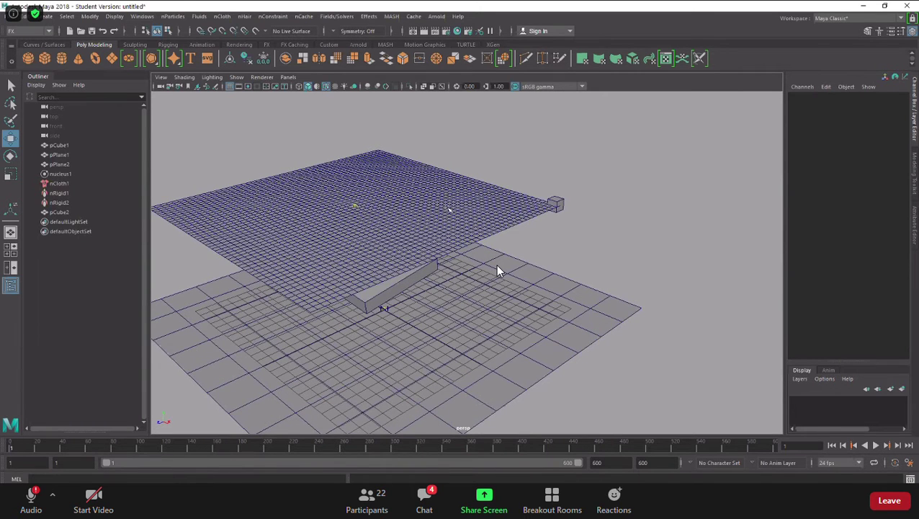
left_click(444, 206)
left_click(497, 271)
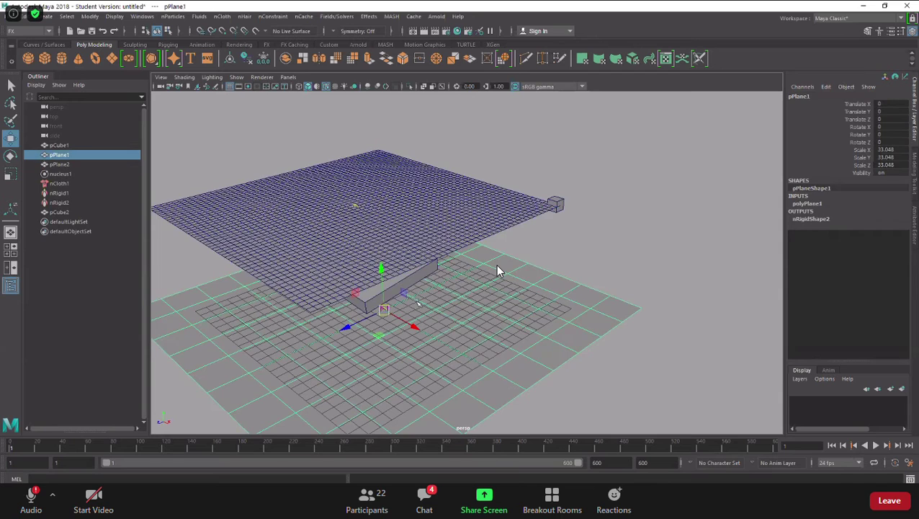
left_click(406, 278)
left_click(464, 306)
left_click(406, 278)
left_click(476, 306)
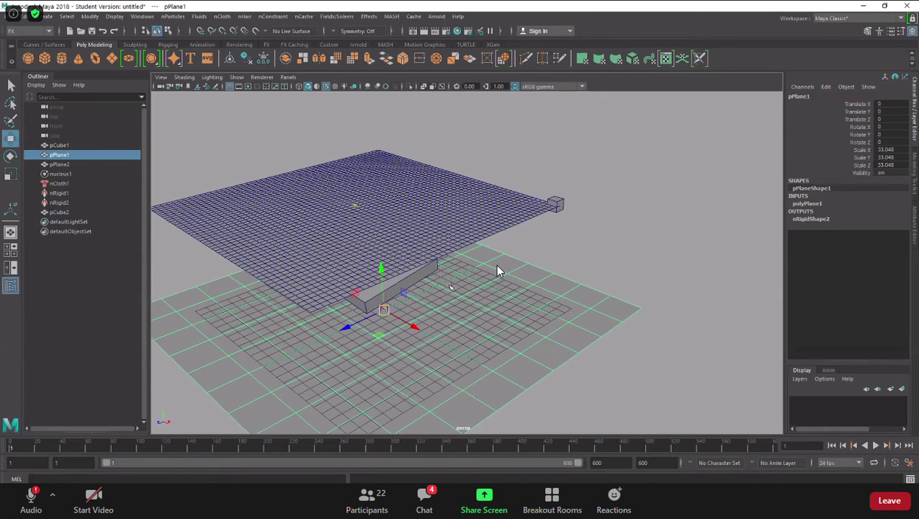
left_click(245, 16)
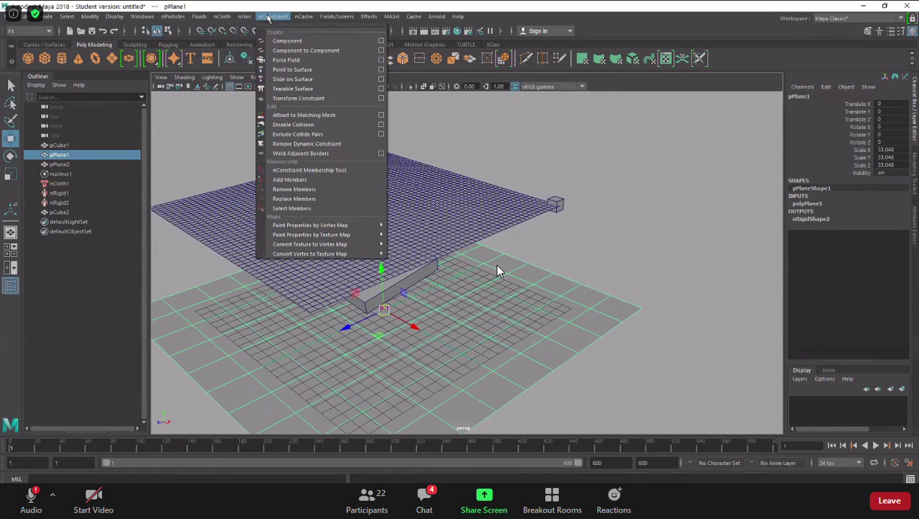
mouse_move(225, 17)
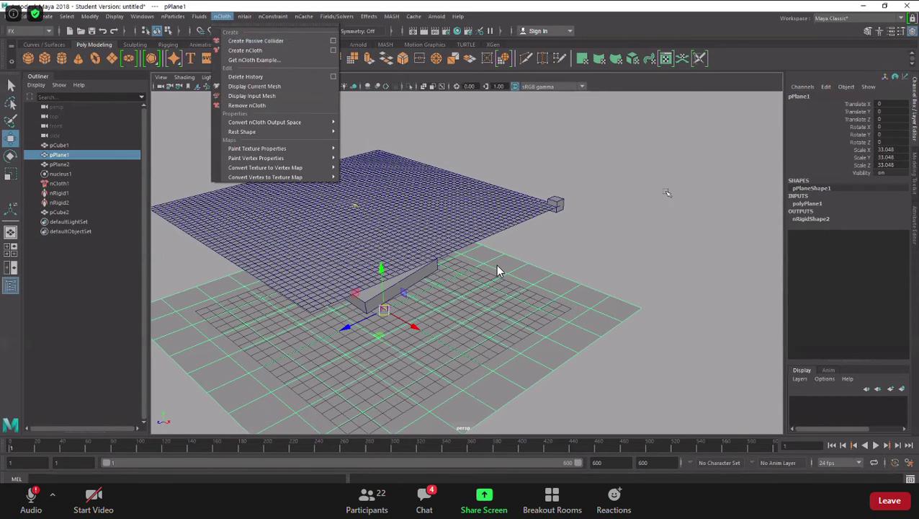
Select the cloth's corner vertices around the small cube and bind them to the cube with a Point to Surface constraint.
left_click(641, 206)
left_click(527, 211)
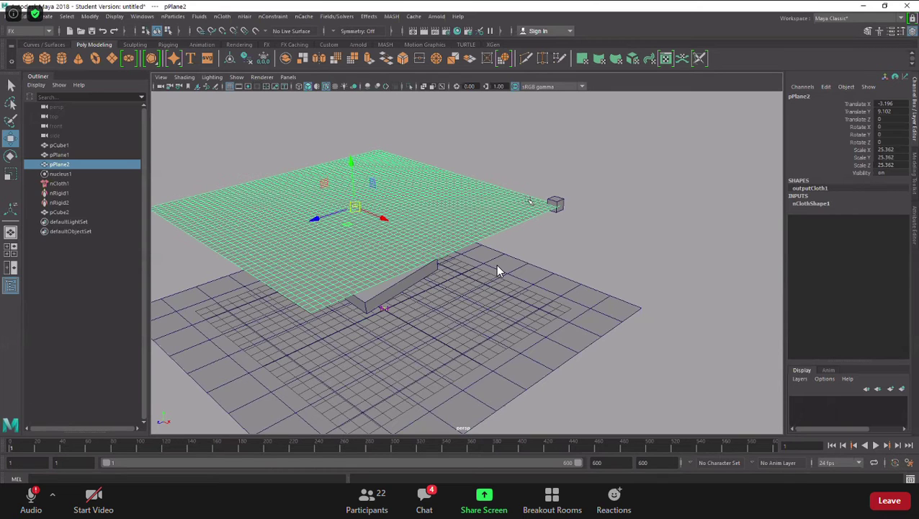
right_click_drag(528, 204, 500, 204)
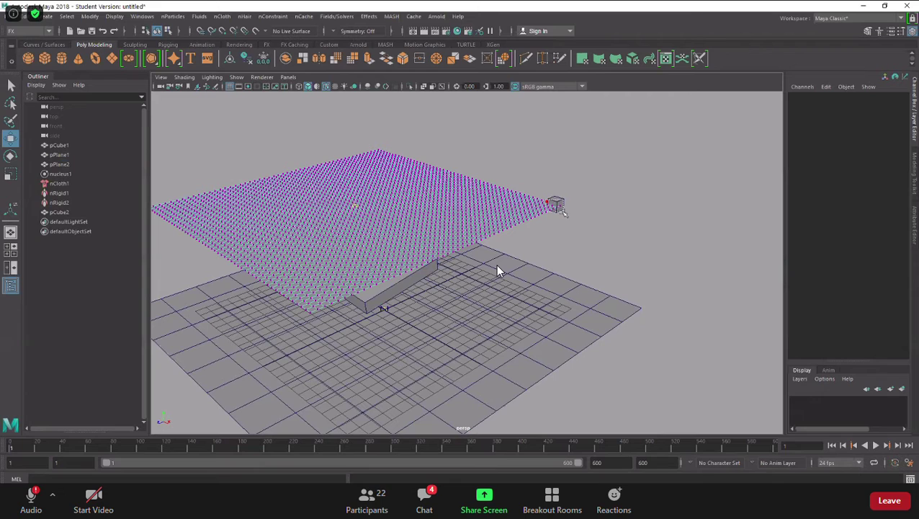
left_click(552, 207)
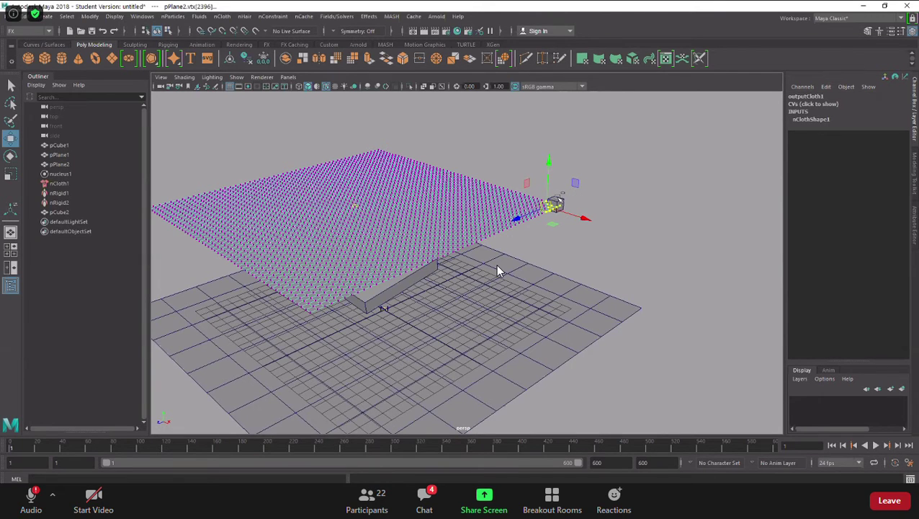
right_click_drag(607, 209, 656, 228, "alt")
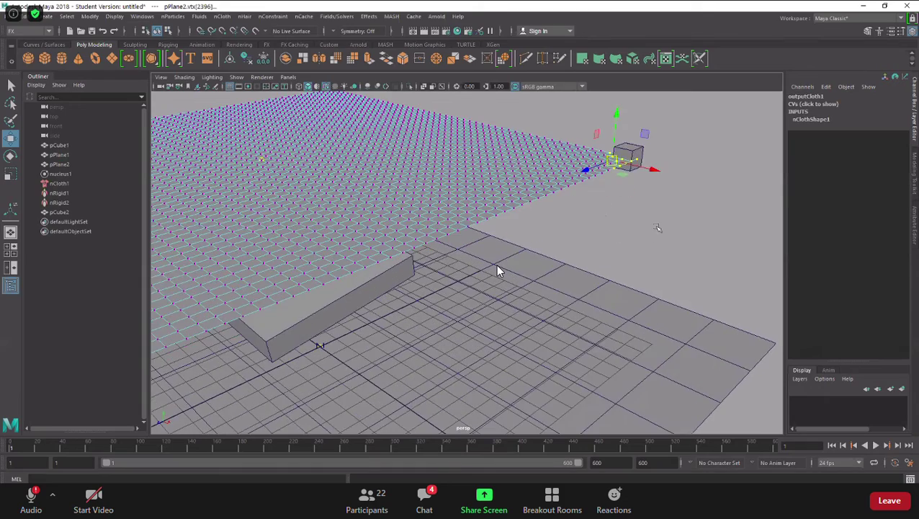
left_click_drag(656, 228, 643, 209, "alt")
key("q")
left_click(627, 213)
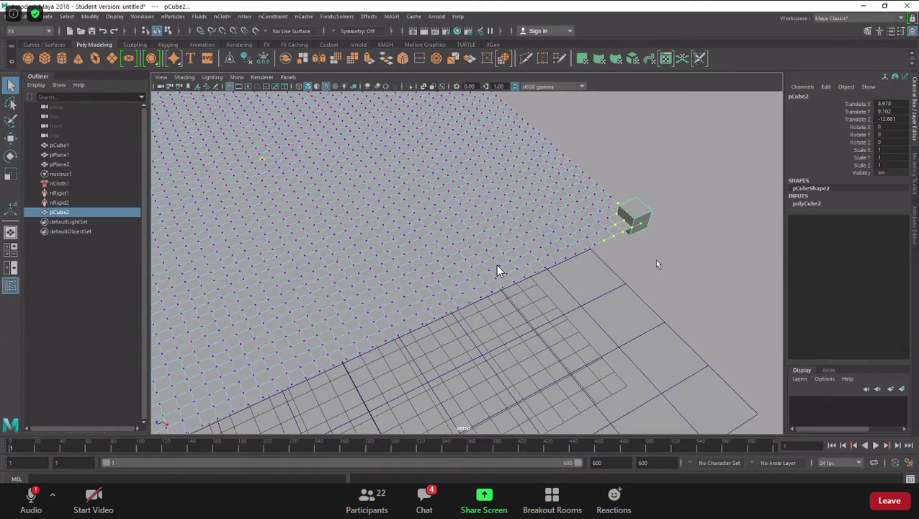
right_click_drag(624, 264, 596, 199, "alt")
left_click_drag(596, 199, 582, 180, "alt")
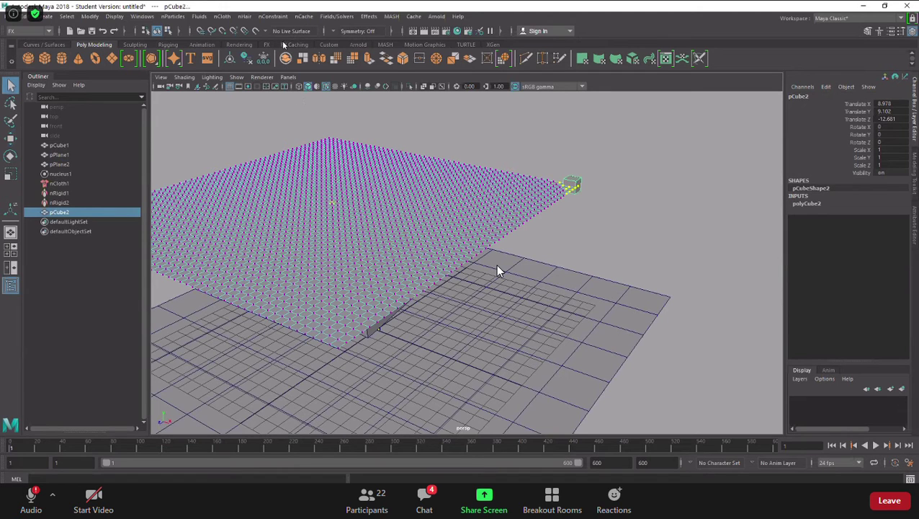
left_click(222, 18)
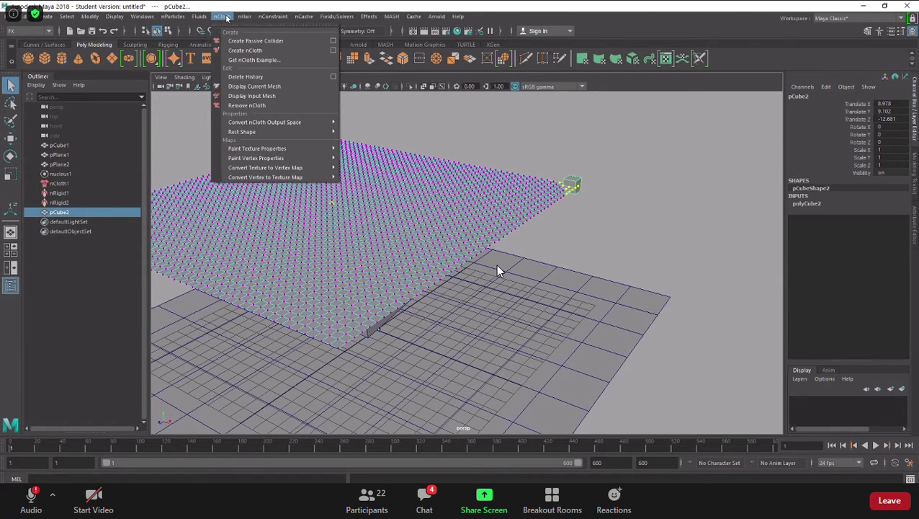
mouse_move(267, 17)
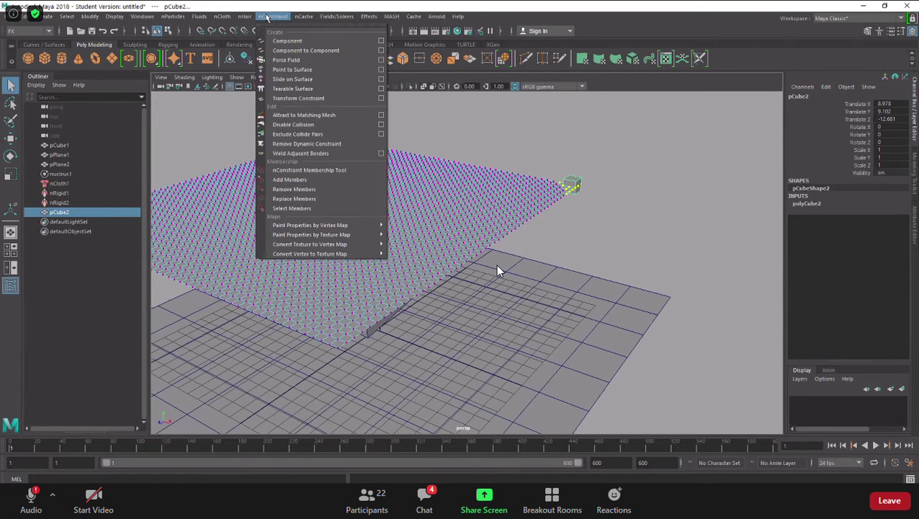
left_click(285, 70)
scroll(545, 264, "down", 5)
scroll(667, 335, "up", 3)
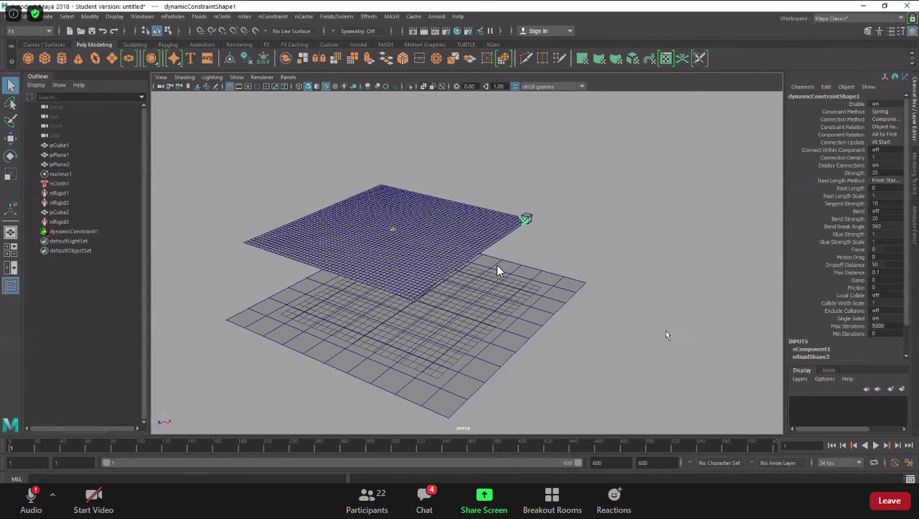
Play the simulation with the single corner constraint, stop it at frame 222, return to frame 1 and deselect everything.
left_click(875, 445)
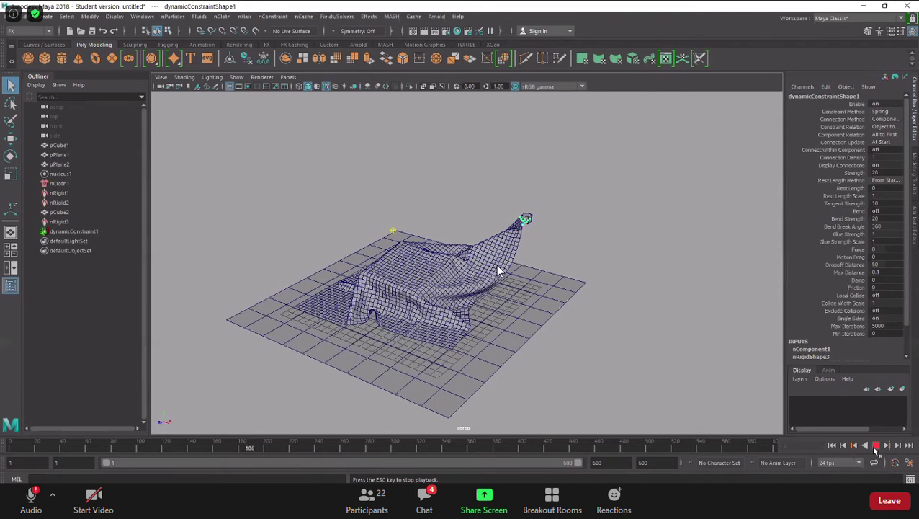
left_click(876, 447)
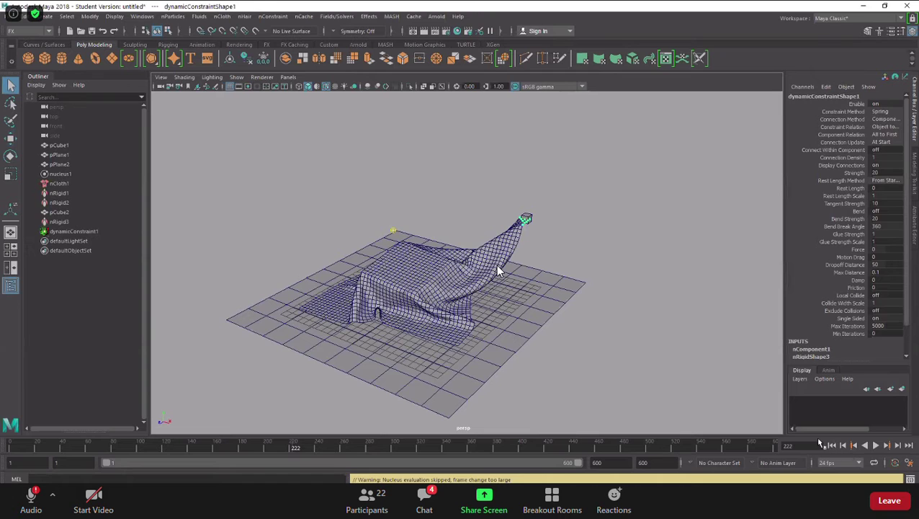
left_click(832, 445)
left_click(677, 325)
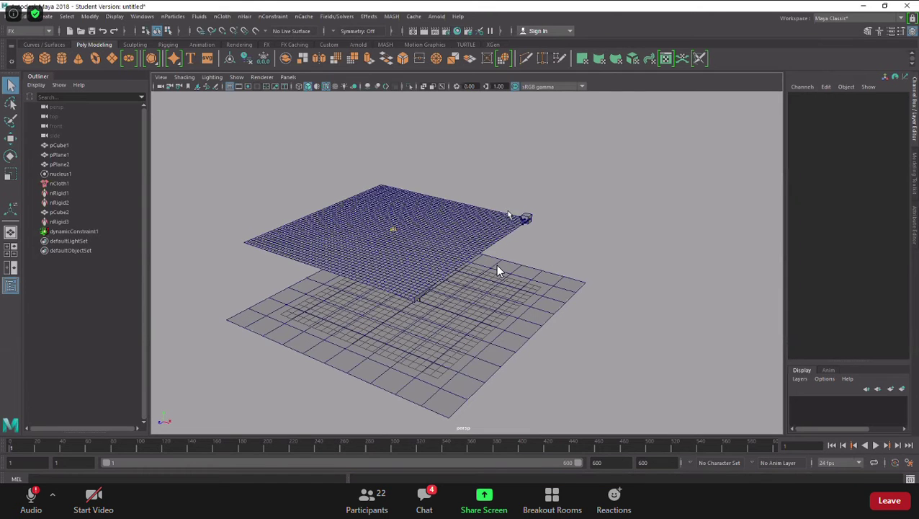
Create a polygon cube and snap it to the cloth's far corner at about X -15.88, Y 9.10, Z -12.68.
key("space")
left_click(432, 245)
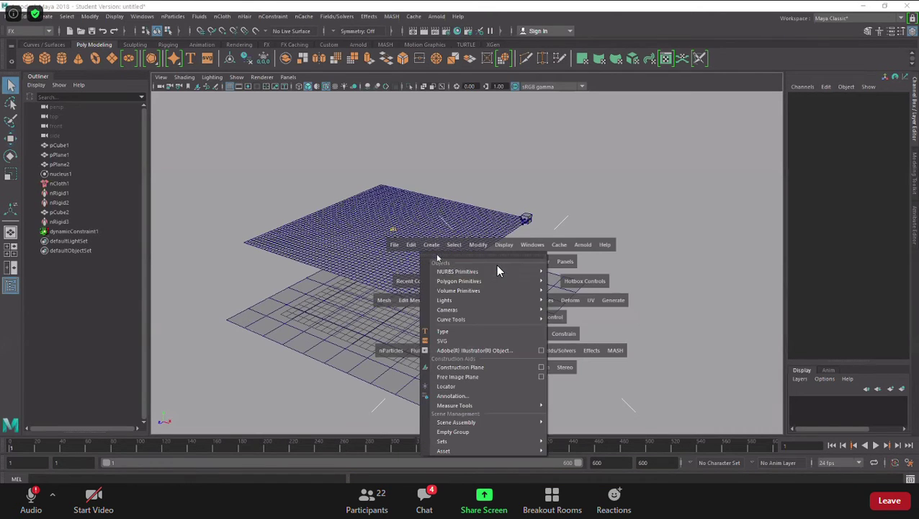
mouse_move(505, 281)
left_click(566, 299)
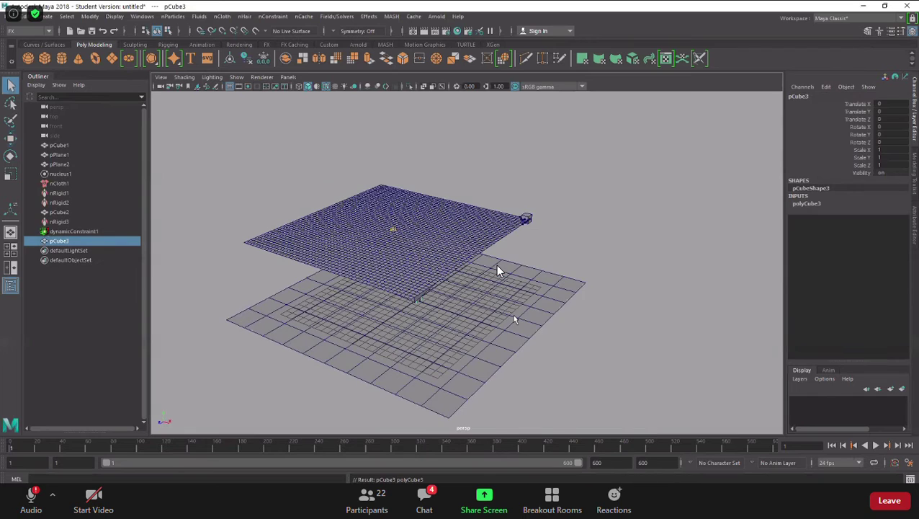
key("w")
left_click_drag(415, 298, 381, 177)
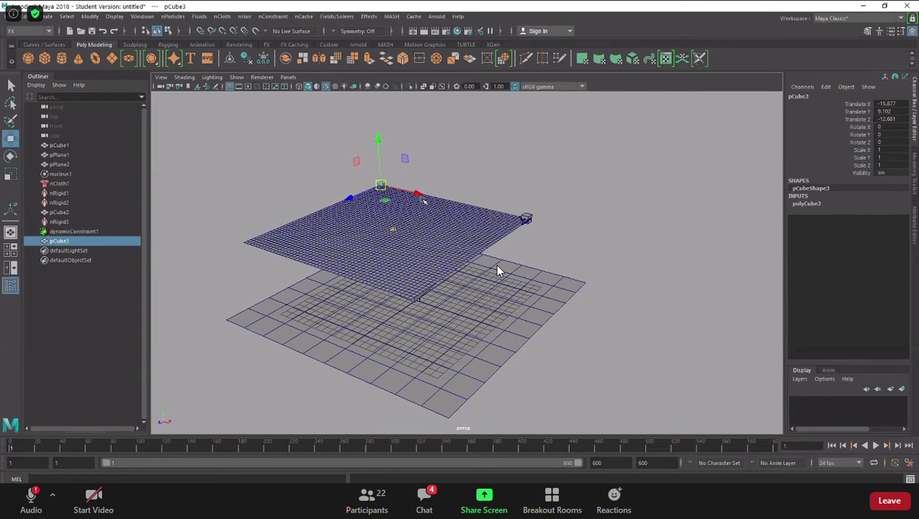
Duplicate the far-corner cube, move the copy along the cloth's edge to about X -4.46, and deselect it.
key("ctrl+d")
left_click_drag(417, 194, 484, 208)
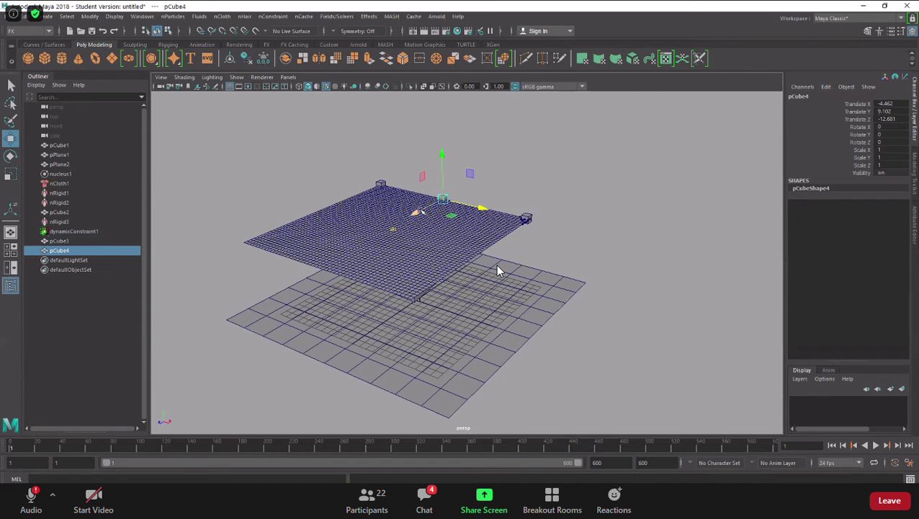
left_click(497, 271)
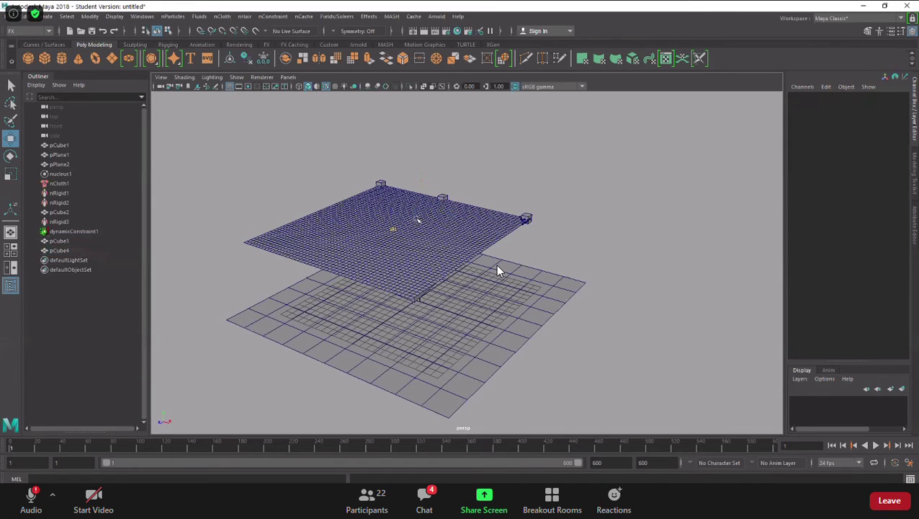
Attach the block of cloth vertices around the middle cube to that cube with a Point to Surface constraint.
key("q")
right_click_drag(432, 214, 389, 209)
left_click_drag(437, 195, 454, 203)
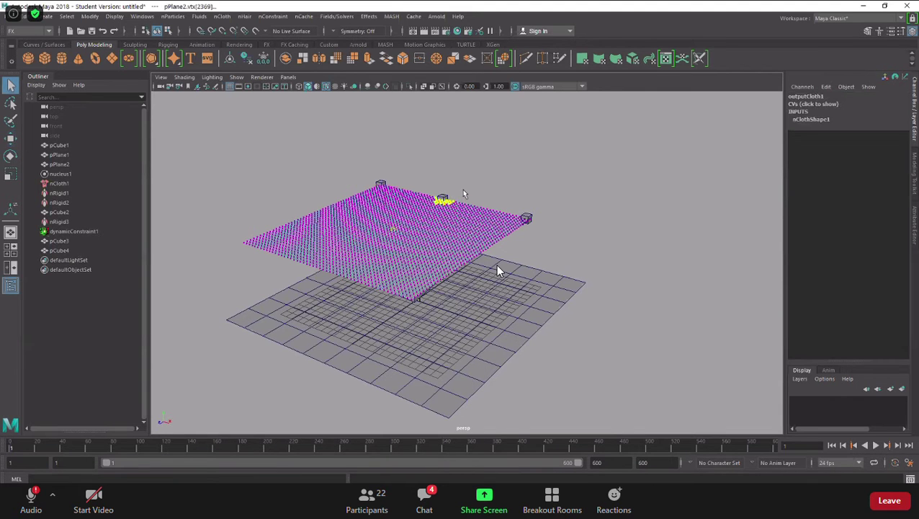
scroll(517, 181, "up", 3)
left_click_drag(546, 142, 459, 184, "alt")
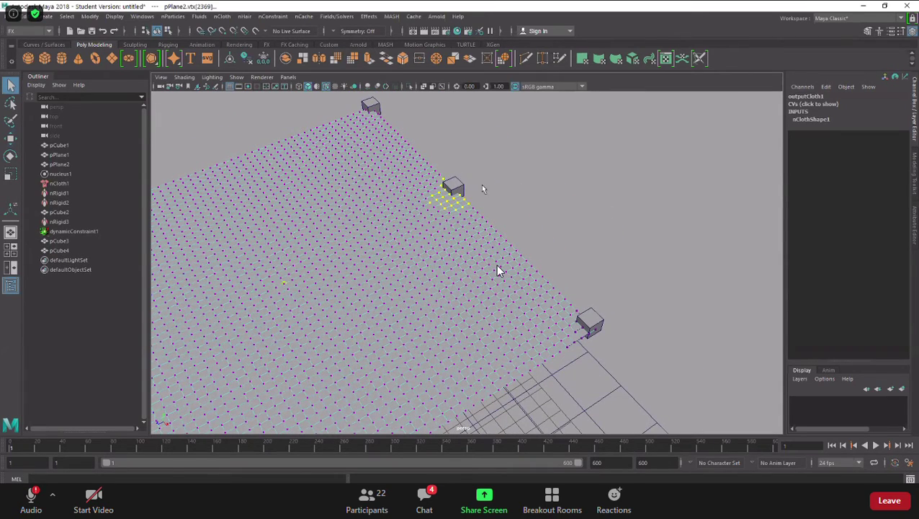
left_click_drag(482, 188, 506, 191, "alt")
left_click(506, 206)
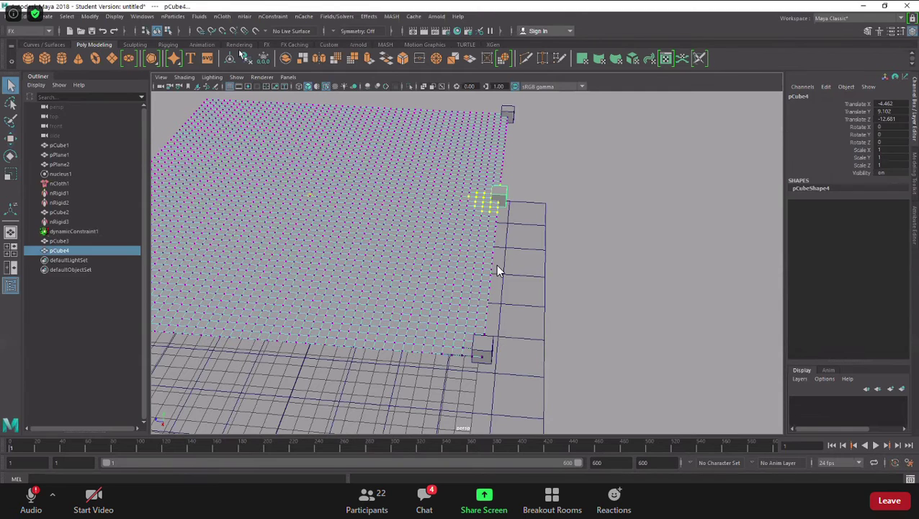
left_click(273, 15)
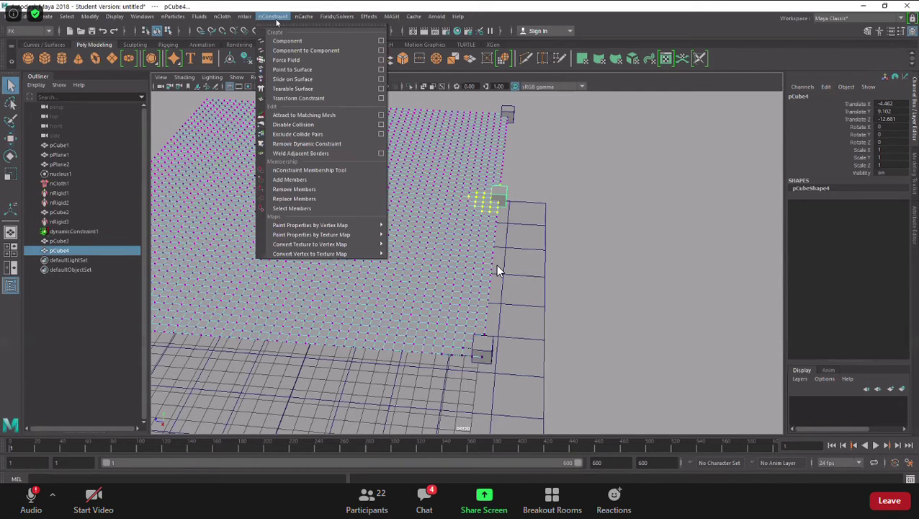
left_click(292, 70)
Attach the cloth's far-corner vertices to the far-corner cube with a Point to Surface constraint, and deselect everything.
left_click(495, 127)
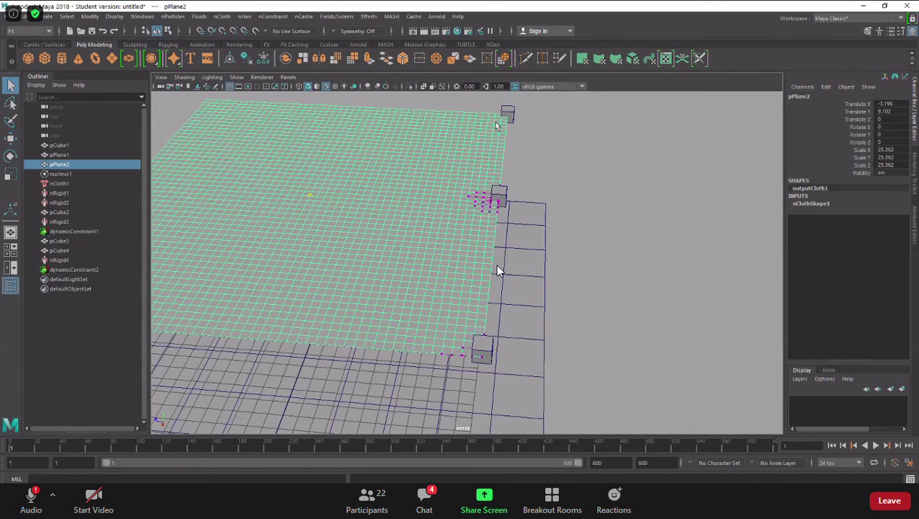
key("F9")
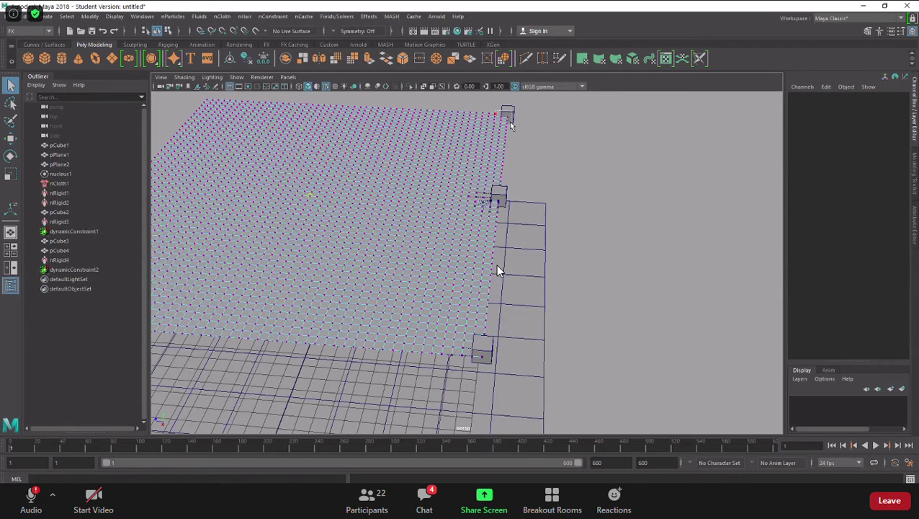
left_click_drag(499, 112, 510, 126)
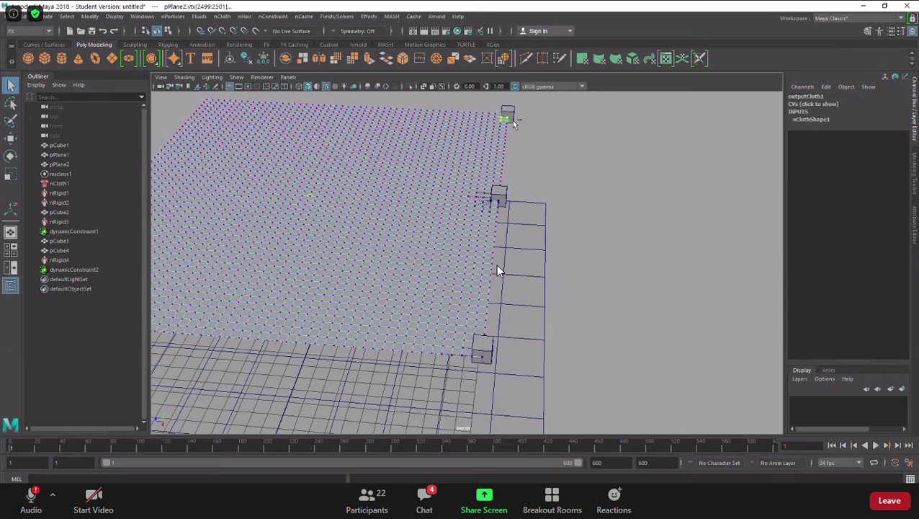
left_click(512, 107, "shift")
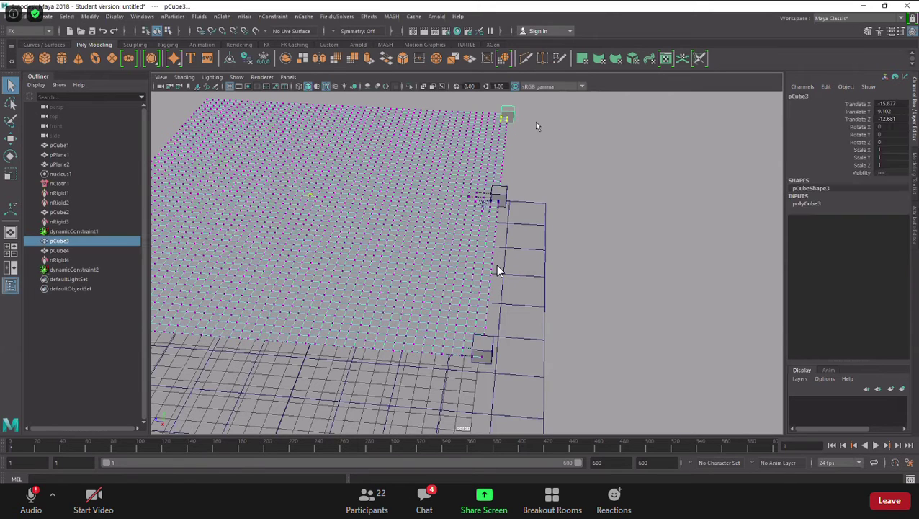
left_click_drag(555, 150, 484, 155, "alt")
left_click(274, 16)
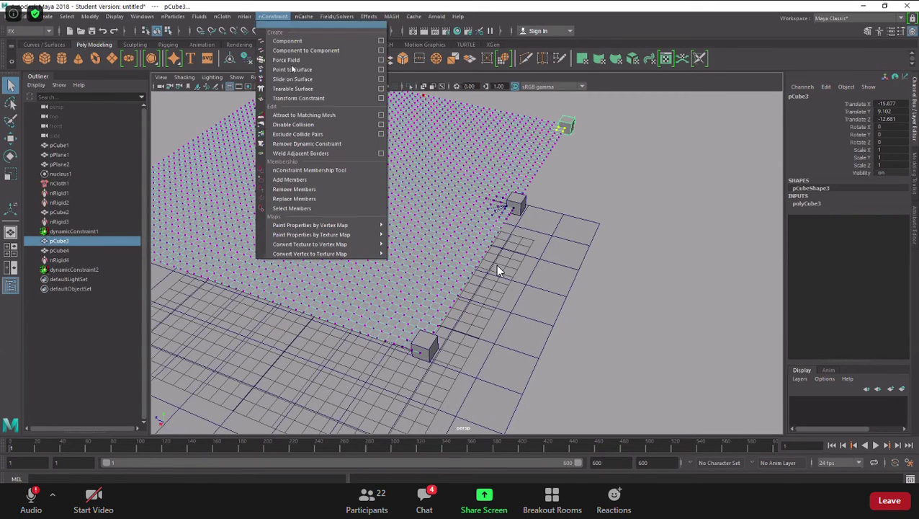
left_click(295, 70)
left_click_drag(403, 216, 488, 178, "alt")
left_click(492, 207)
left_click_drag(703, 360, 838, 441, "alt")
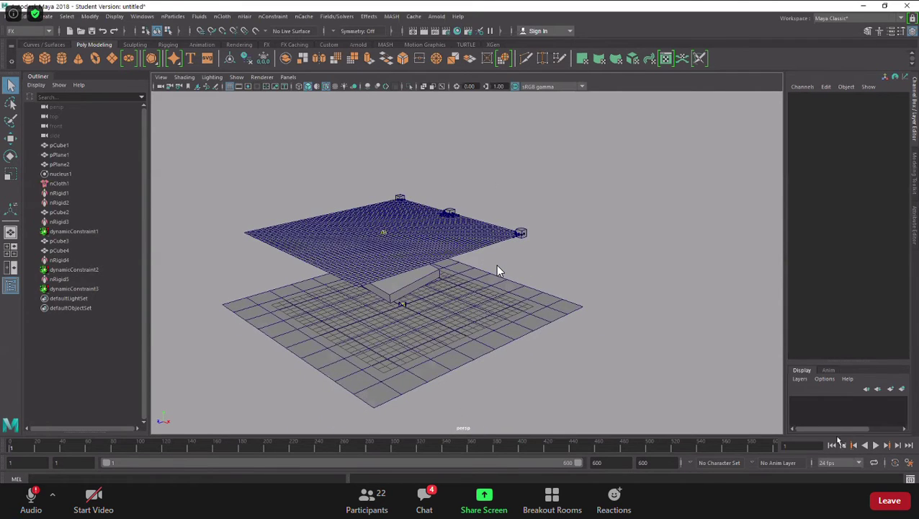
Play the simulation with all three constraints, stop it at frame 476, examine the hanging cloth, and return to frame 1.
left_click(876, 445)
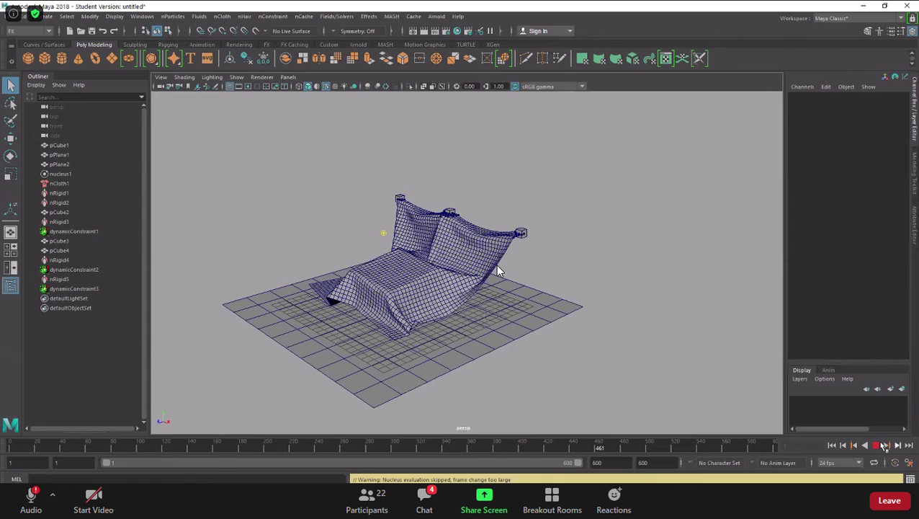
key("Escape")
left_click_drag(508, 350, 529, 351, "alt")
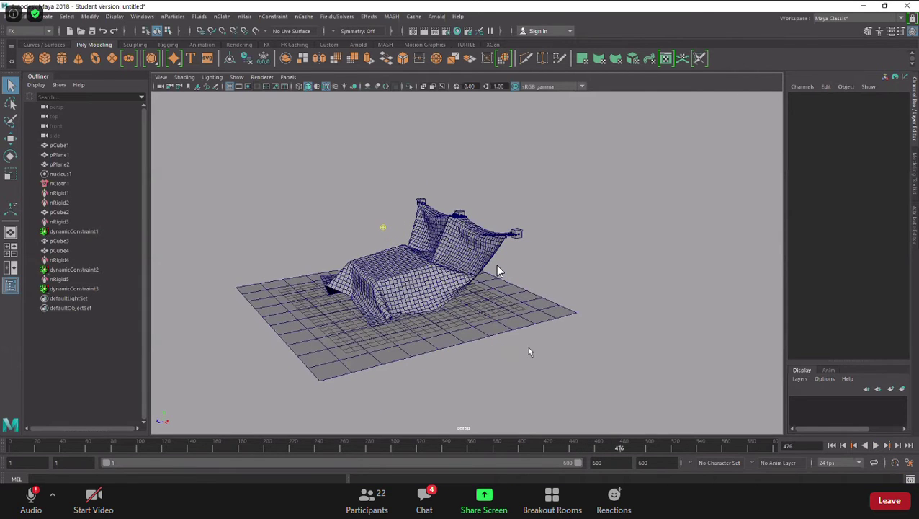
left_click(832, 445)
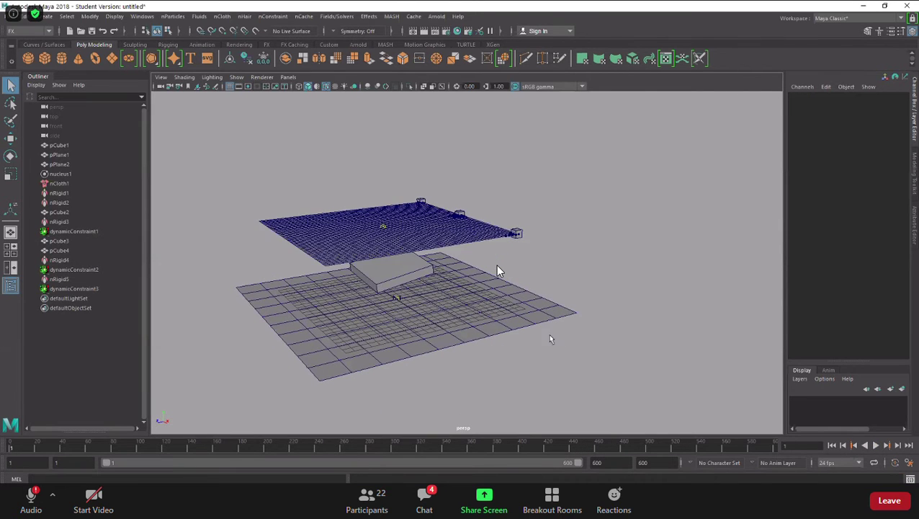
Delete the tilted slab and the ground plane beneath the cloth.
mouse_move(486, 326)
left_mouse_down("alt")
mouse_move(476, 312)
mouse_move(495, 322)
left_mouse_up("alt")
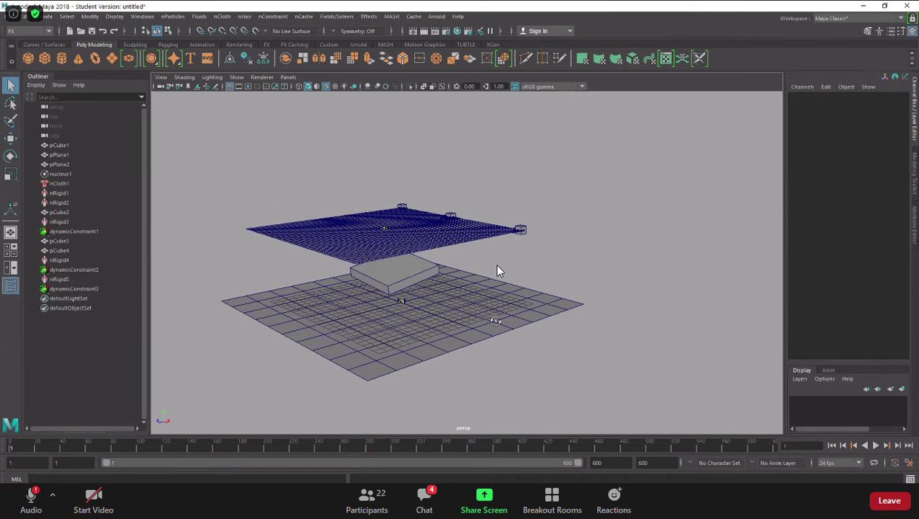
scroll(444, 290, "down", 2)
left_click_drag(455, 303, 429, 283, "alt")
left_click(428, 281)
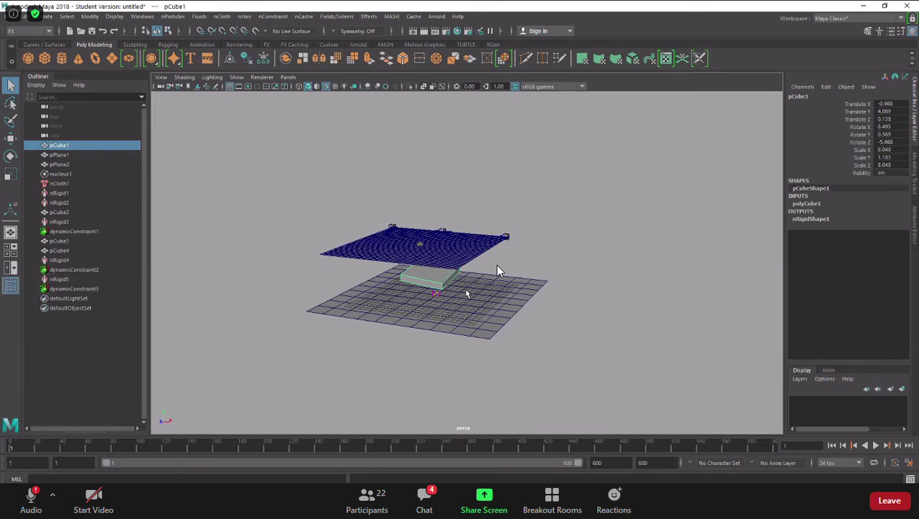
key("Delete")
left_click(491, 303)
key("Delete")
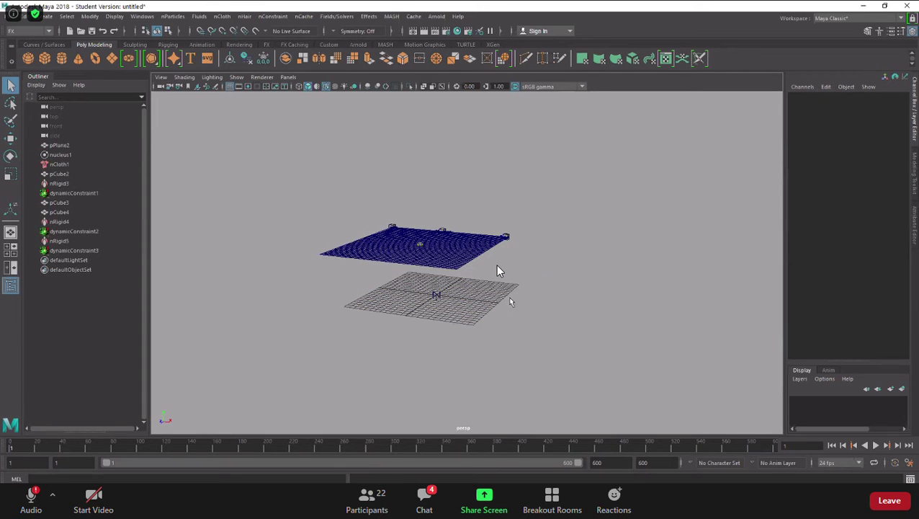
Create a polygon sphere at the origin beneath the cloth.
left_click_drag(481, 335, 419, 341, "alt")
key("space")
left_click(306, 298)
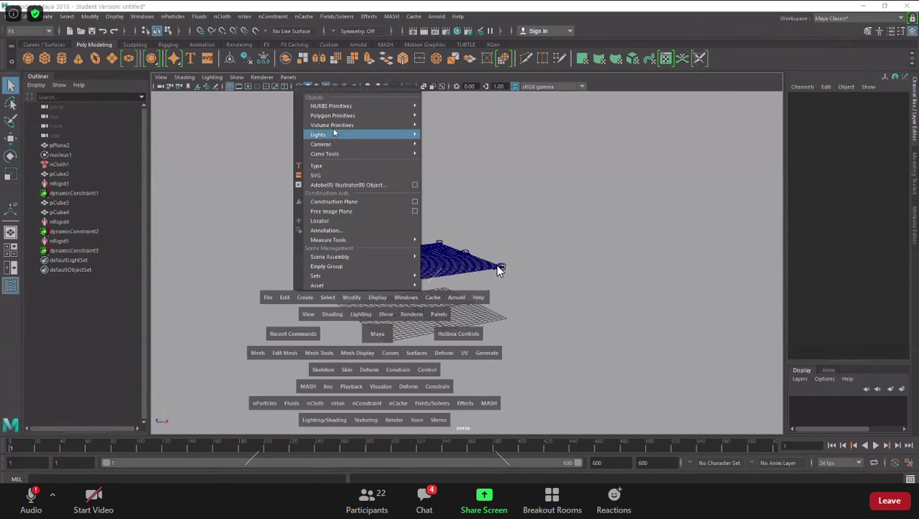
mouse_move(339, 115)
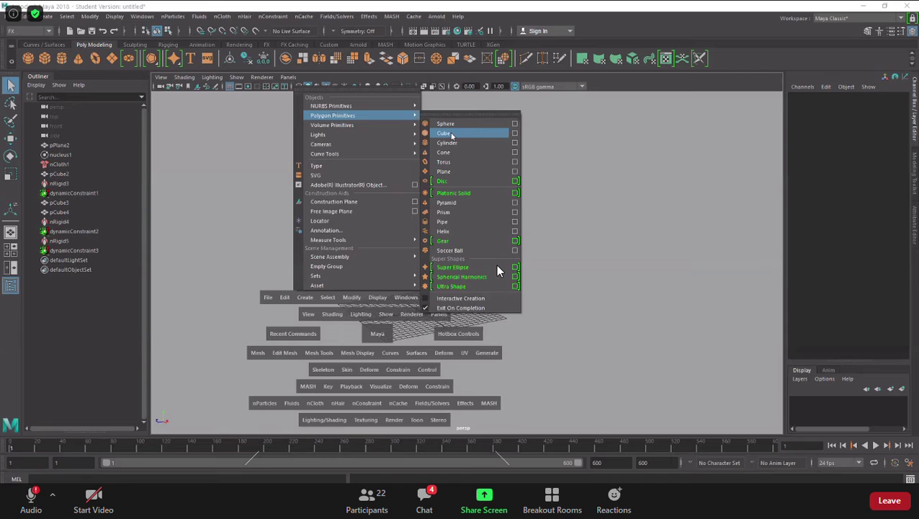
left_click(448, 124)
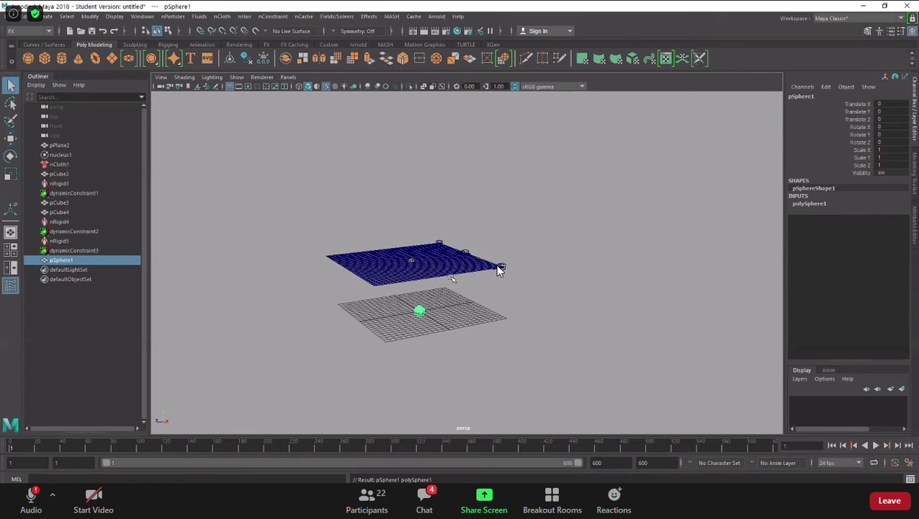
Move the sphere beyond the cloth's free edge, to about Y 5.63 and Z 16.529.
key("w")
left_click_drag(352, 281, 351, 234)
left_click_drag(376, 306, 343, 285, "alt")
left_click_drag(347, 213, 351, 249)
left_click_drag(323, 281, 304, 282)
left_click_drag(322, 292, 326, 323, "alt")
left_click(341, 293)
left_click(329, 285)
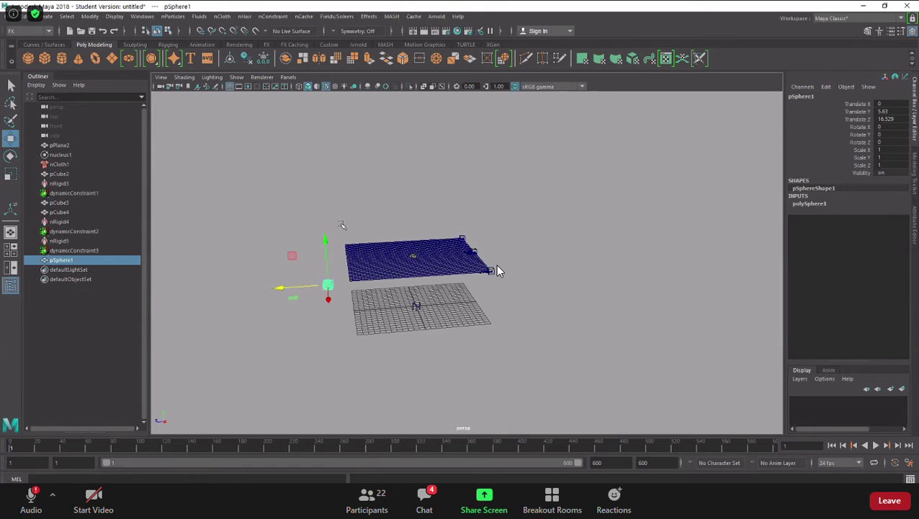
Scale the sphere uniformly to about 2.662 and raise it to about Y 6.172.
key("r")
mouse_move(329, 284)
left_mouse_down()
mouse_move(345, 283)
mouse_move(329, 286)
left_mouse_up()
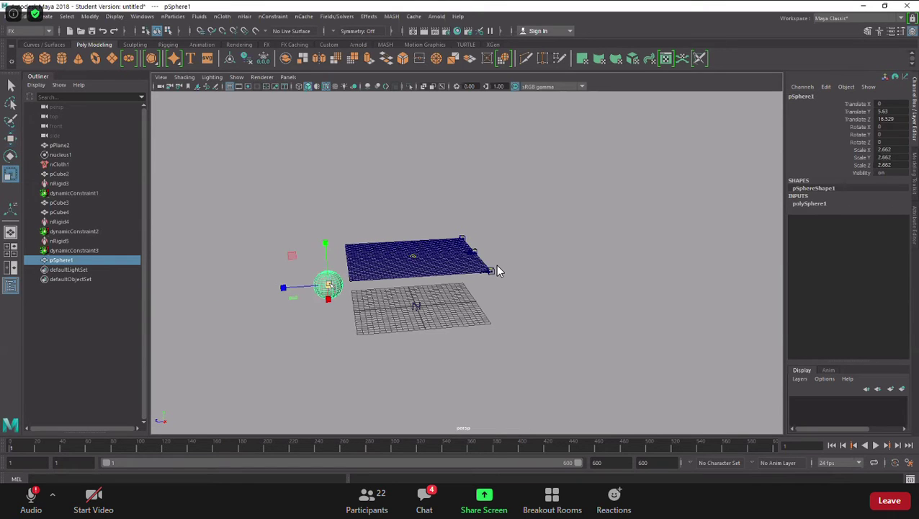
key("w")
left_click_drag(324, 243, 324, 236)
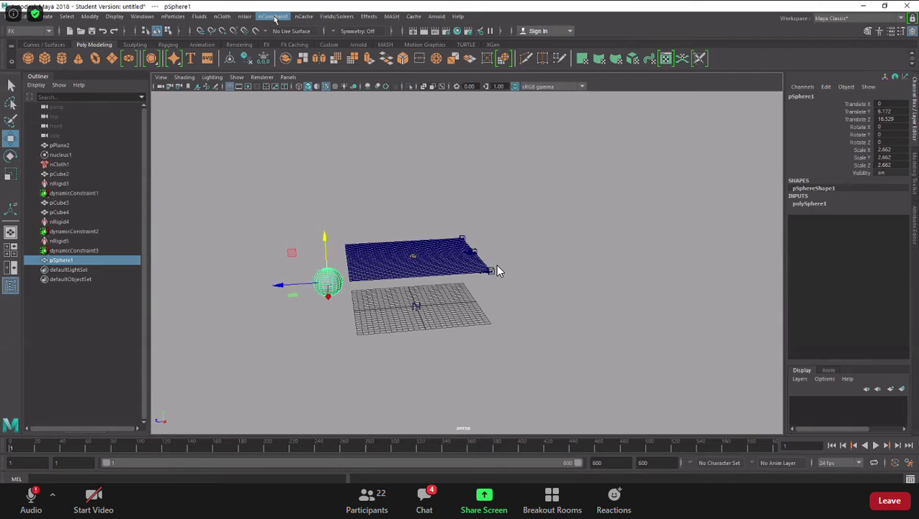
Make the sphere an nCloth passive collider.
left_click(222, 16)
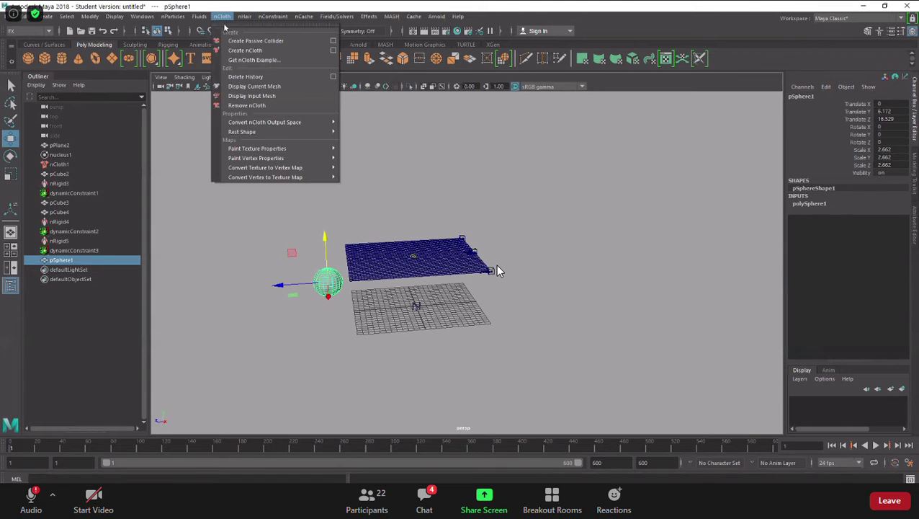
left_click(235, 40)
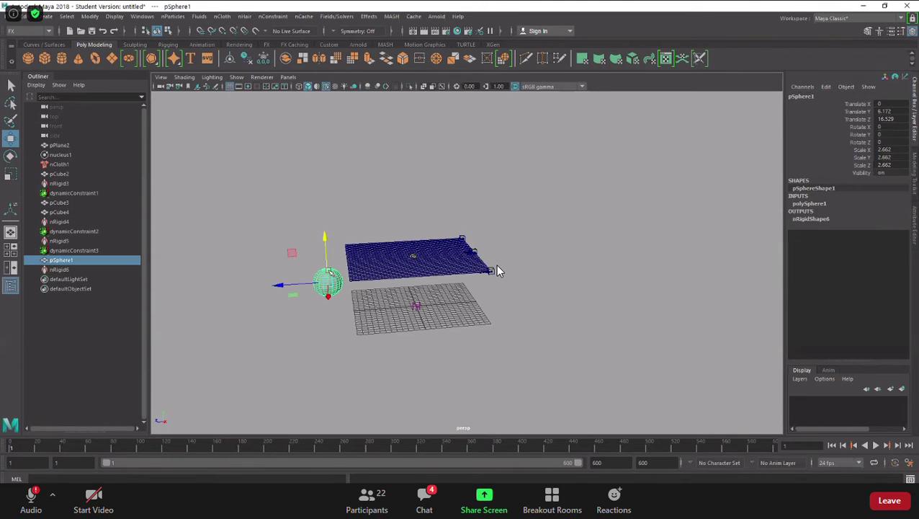
Keyframe the sphere's starting position at frame 1 and play the simulation up to frame 388.
key("alt+v")
key("alt+v")
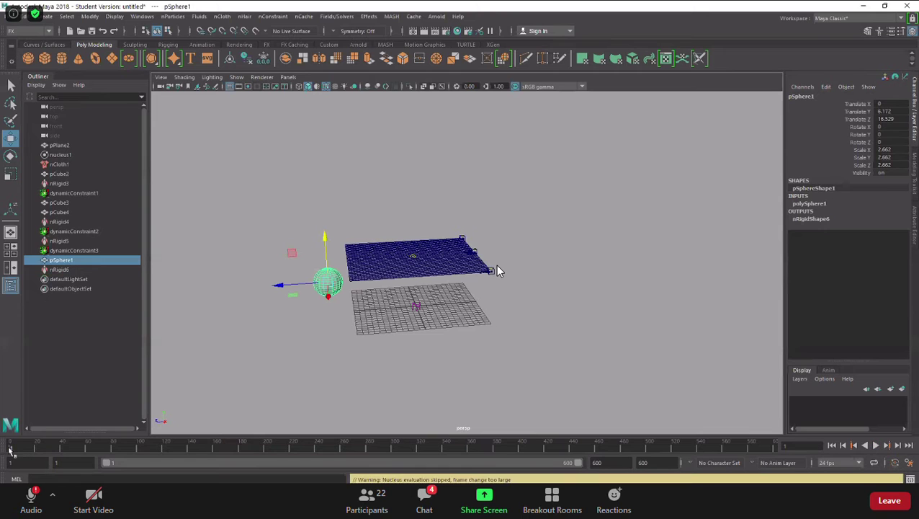
key("alt+v")
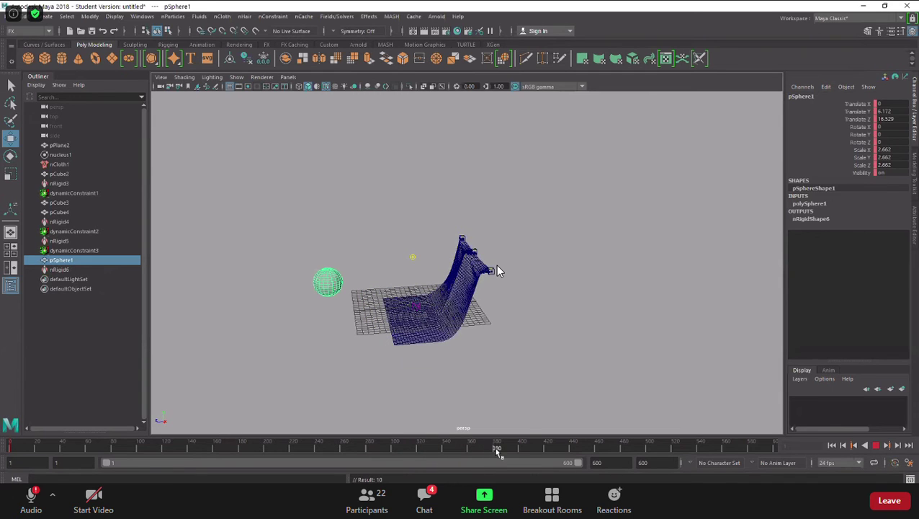
key("alt+v")
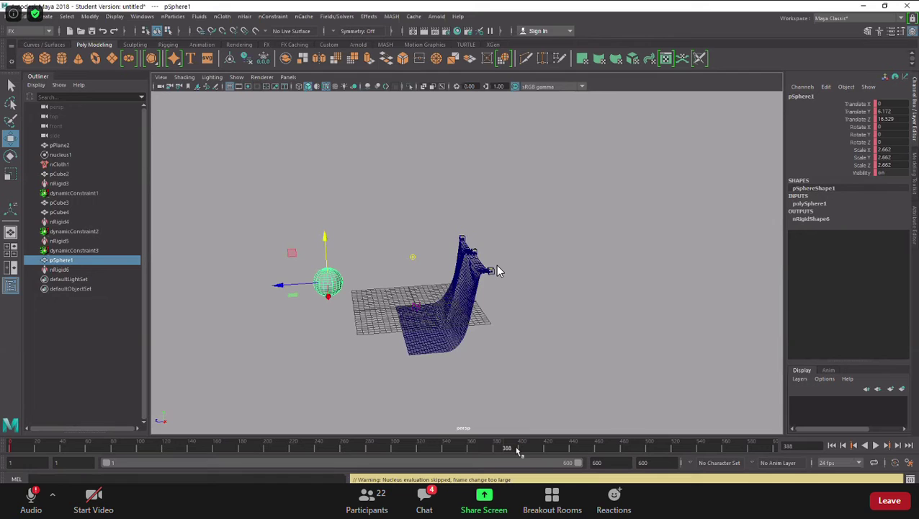
Move the sphere past the cloth's pinned edge to about Y 1.499, Z -25.743, keyframe it at frame 388, and return to frame 1.
left_click_drag(299, 294, 503, 286)
mouse_move(534, 322)
left_mouse_down("alt")
mouse_move(526, 302)
mouse_move(530, 310)
left_mouse_up("alt")
key("s")
left_click_drag(66, 451, 10, 453)
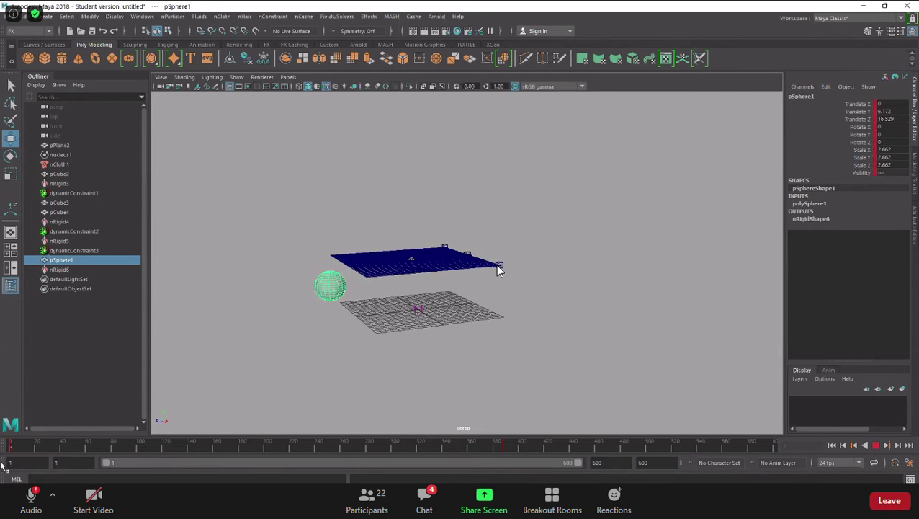
Deselect everything, play the sphere-and-cloth simulation to frame 330, and return to frame 1.
left_click(441, 369)
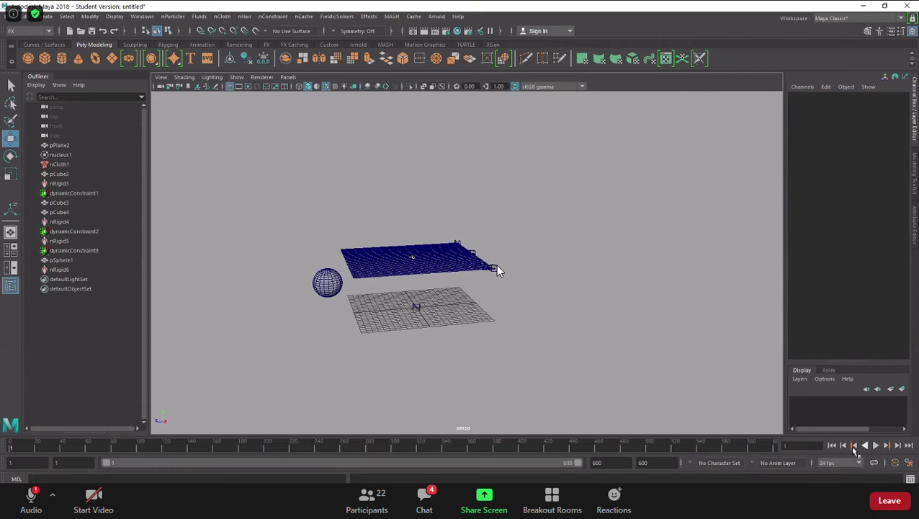
left_click(876, 445)
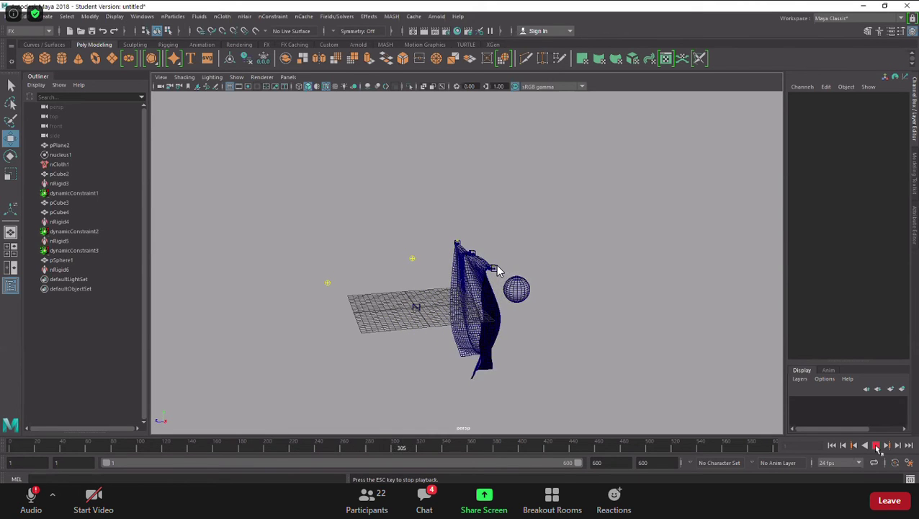
left_click(877, 445)
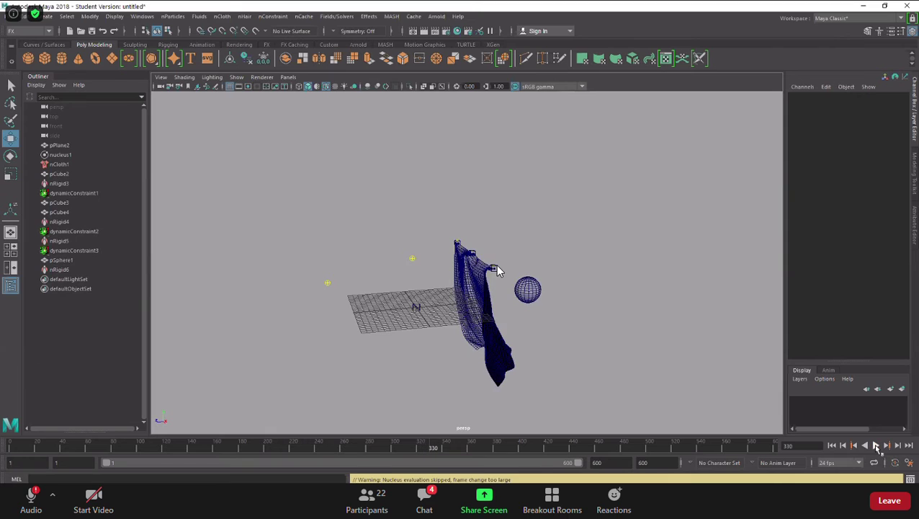
left_click(832, 446)
Select the sphere, go to its end keyframe at frame 388, and extend the playback range to frame 1000.
left_click(335, 289)
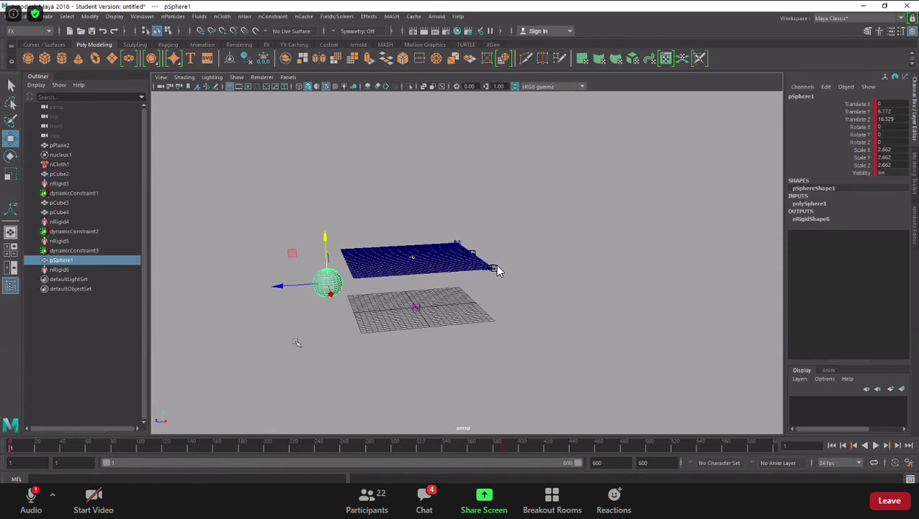
left_click(507, 448)
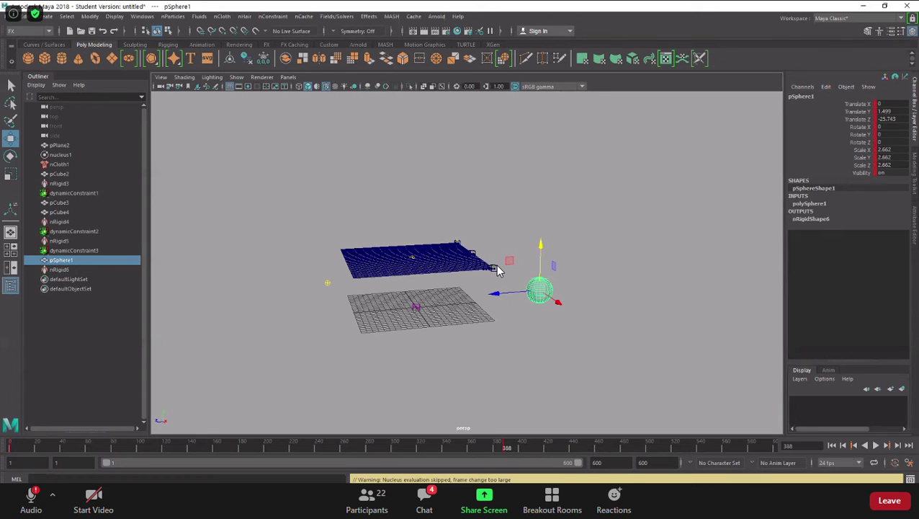
left_click(607, 464)
key("Return")
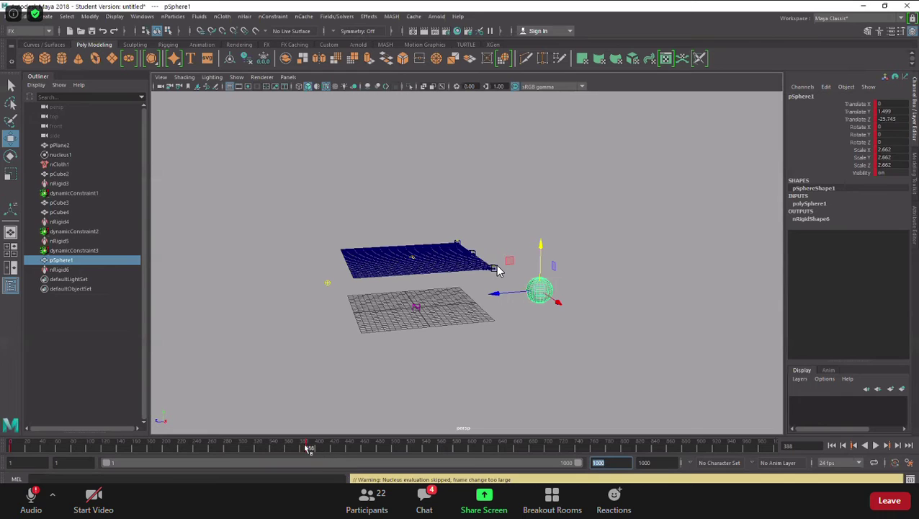
Shift the sphere's end keyframe to about frame 860, deselect the sphere, and return to frame 1.
left_click_drag(308, 448, 667, 447)
left_click(751, 431)
left_click(833, 445)
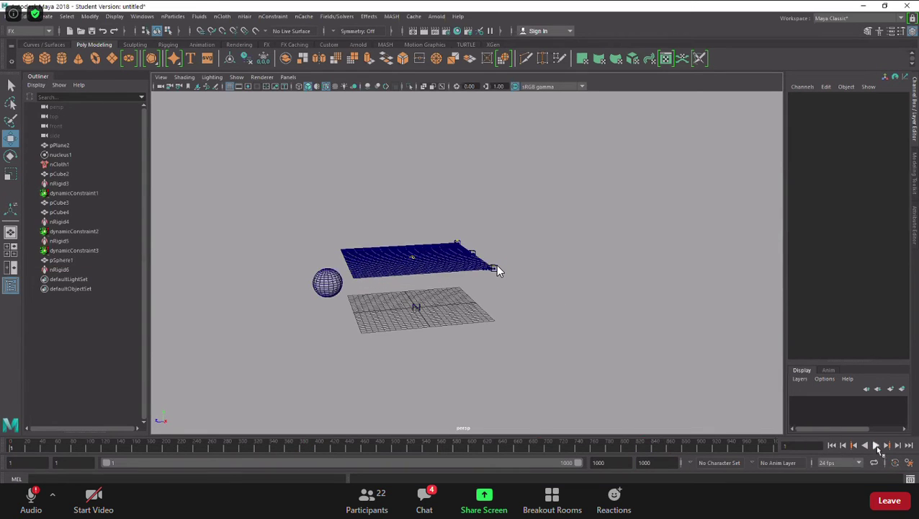
Play the slowed simulation, stop it at frame 912, and examine how the cloth drapes over the sphere.
left_click(877, 446)
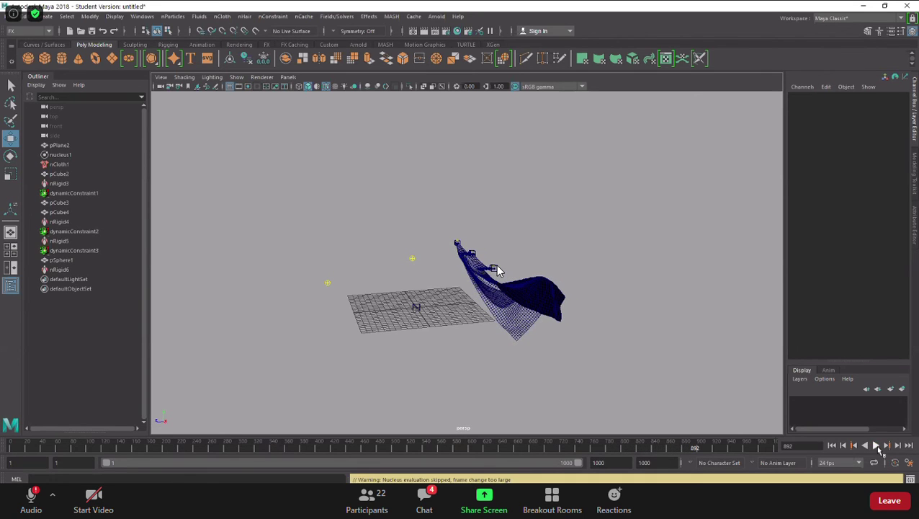
left_click(876, 446)
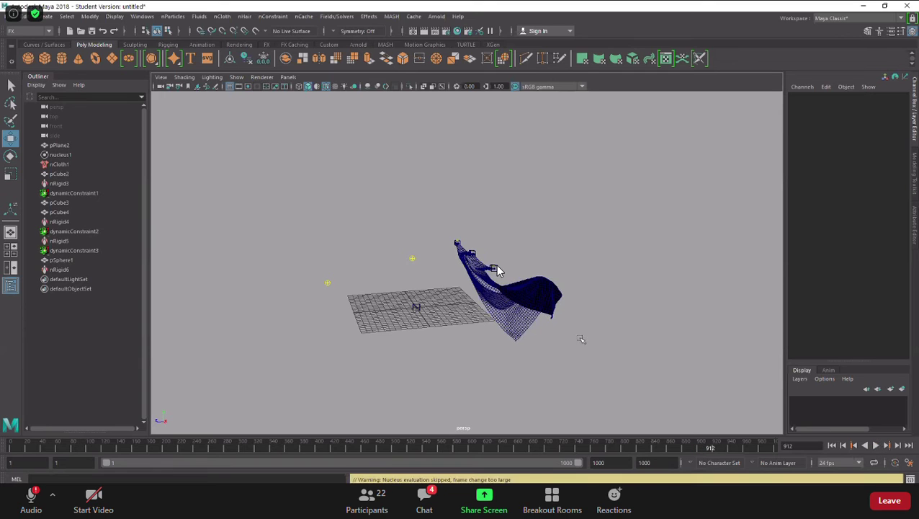
left_click_drag(492, 342, 552, 339, "alt")
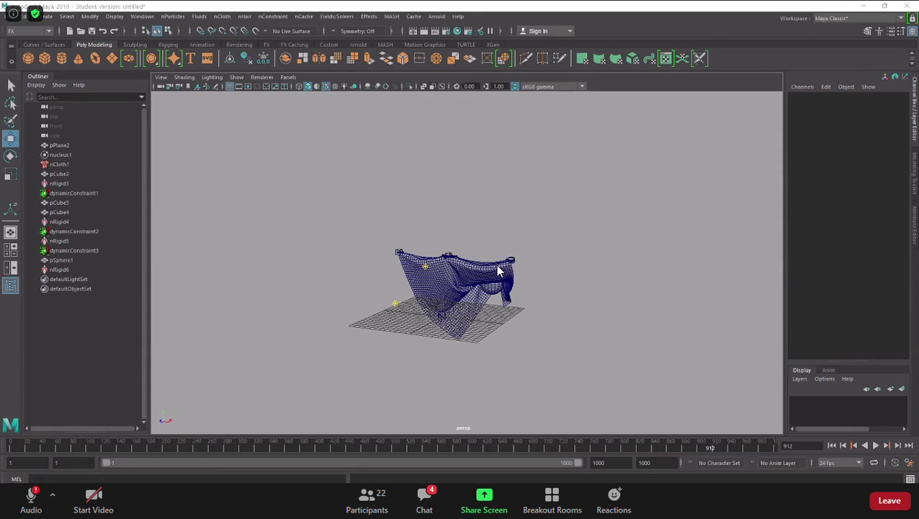
Switch to the PowerPoint presentation "Using Physics for modeling" and show slide 2, "The Basics".
double_click(677, 103)
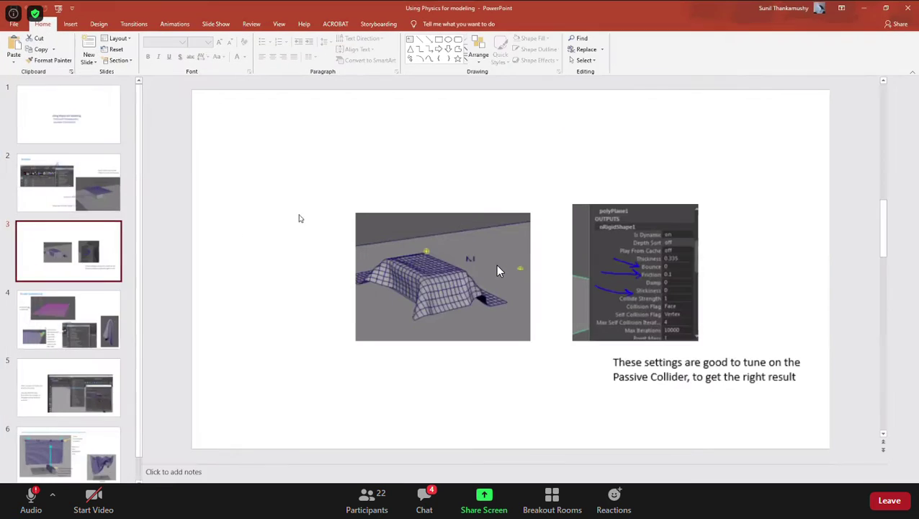
left_click(87, 170)
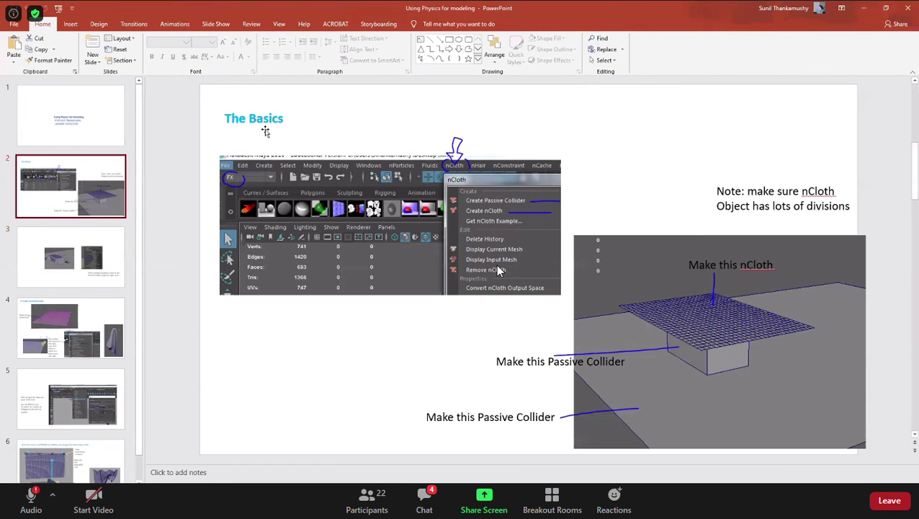